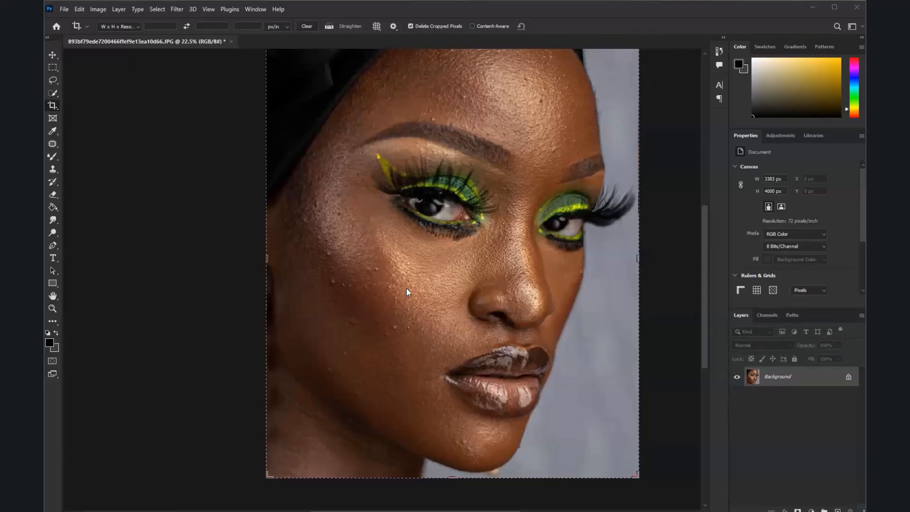
Duplicate the Background layer as "Background copy"
scroll(406, 288, up, 3)
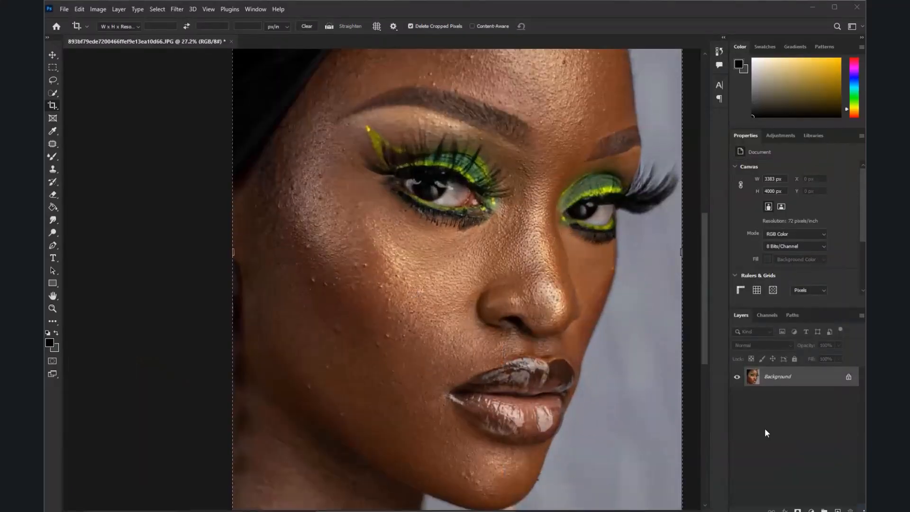
right_click(816, 376)
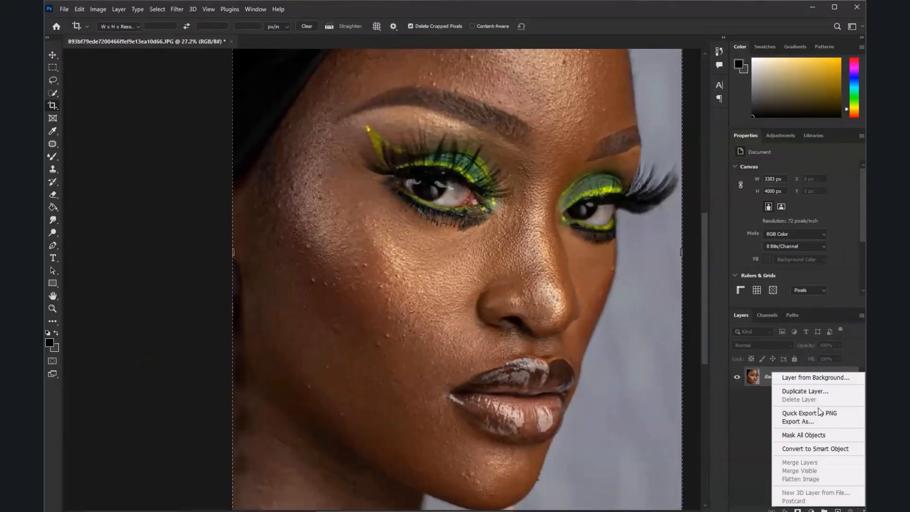
click(802, 392)
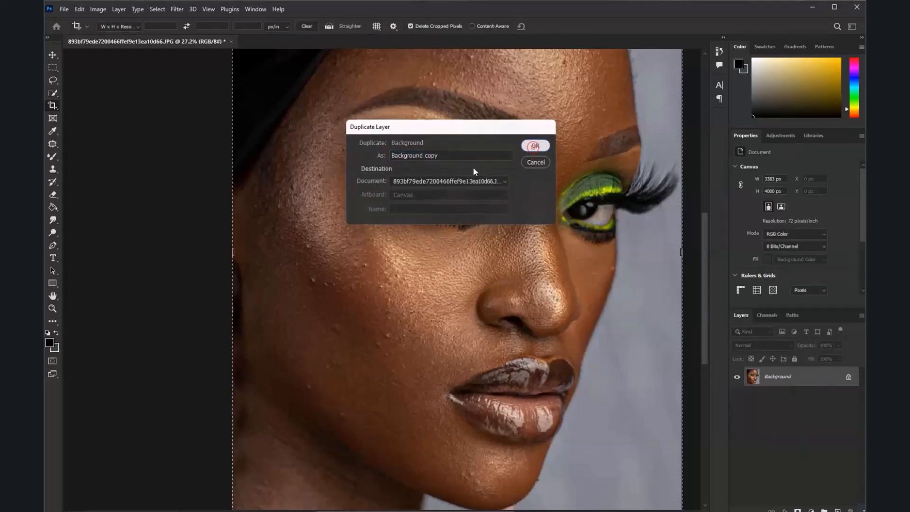
click(533, 147)
Activate the Mixer Brush Tool to retouch the skin on the Background copy layer
scroll(456, 250, down, 6)
scroll(433, 253, up, 8)
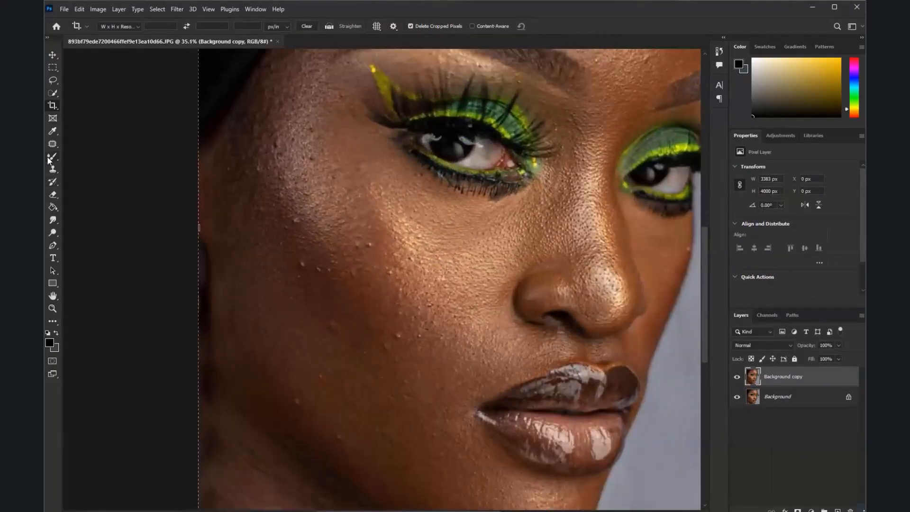
click(51, 157)
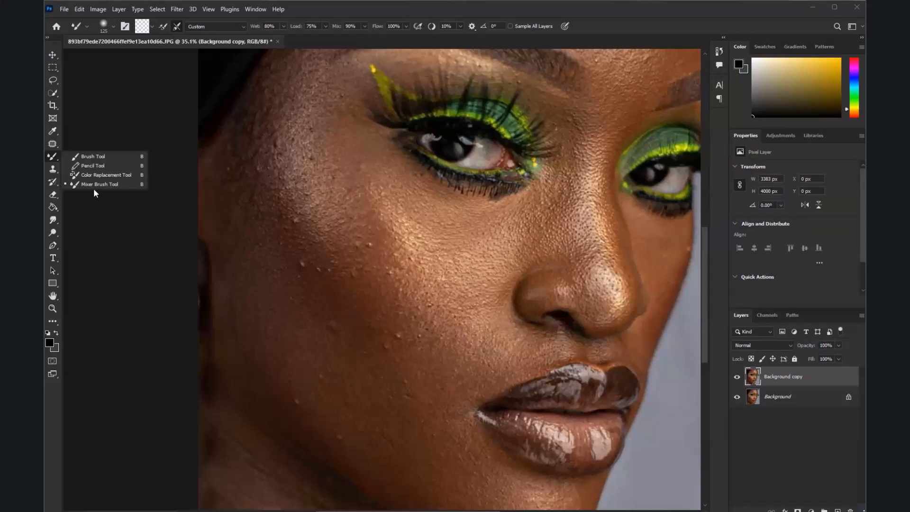
click(94, 185)
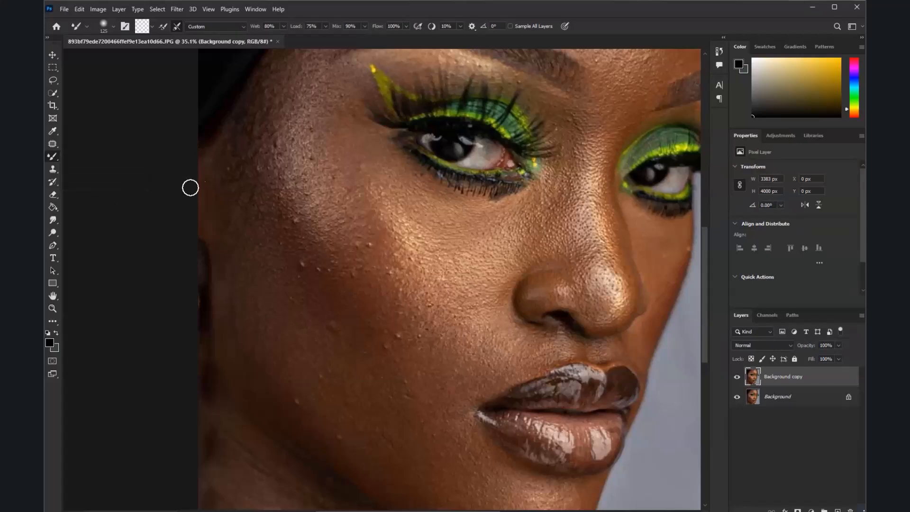
click(114, 27)
click(398, 2)
Set the Mixer Brush size to 800
key(bracketright)
key(bracketright)
key(bracketright)
key(bracketright)
key(bracketright)
key(bracketright)
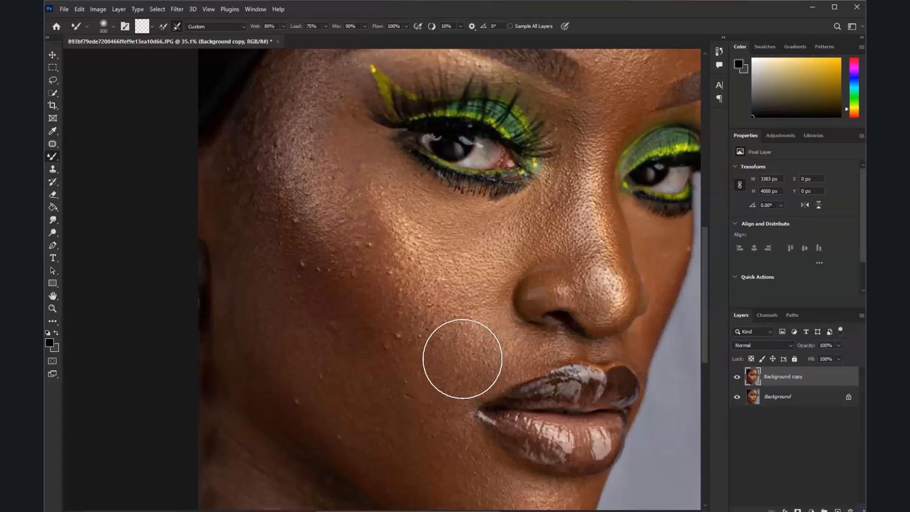
key(bracketleft)
key(bracketleft)
key(bracketleft)
key(bracketleft)
key(bracketleft)
key(bracketleft)
key(bracketright)
key(bracketright)
key(bracketright)
key(bracketright)
key(bracketright)
key(bracketright)
key(bracketleft)
key(bracketleft)
key(bracketleft)
key(bracketleft)
key(bracketleft)
key(bracketleft)
key(bracketright)
key(bracketright)
key(bracketright)
key(bracketright)
key(bracketright)
key(bracketright)
key(bracketleft)
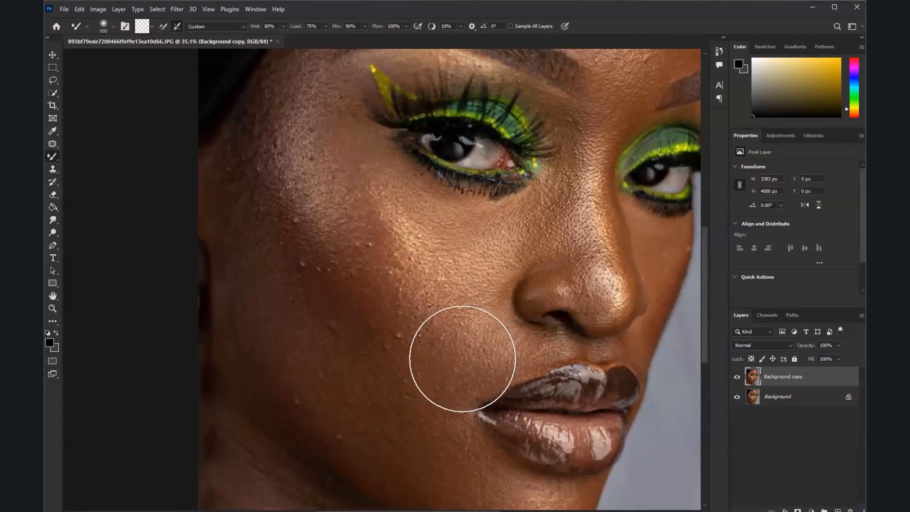
Smooth the skin texture across the near cheek, from the cheekbone and outer temple down to the jaw, with the Mixer Brush
mouse_move(303, 267)
mouse_down()
mouse_move(338, 316)
mouse_move(407, 347)
mouse_move(410, 330)
mouse_move(381, 302)
mouse_move(399, 311)
mouse_move(339, 177)
mouse_move(335, 194)
mouse_move(316, 194)
mouse_move(340, 220)
mouse_move(303, 140)
mouse_move(302, 150)
mouse_move(404, 254)
mouse_move(396, 233)
mouse_move(420, 257)
mouse_up()
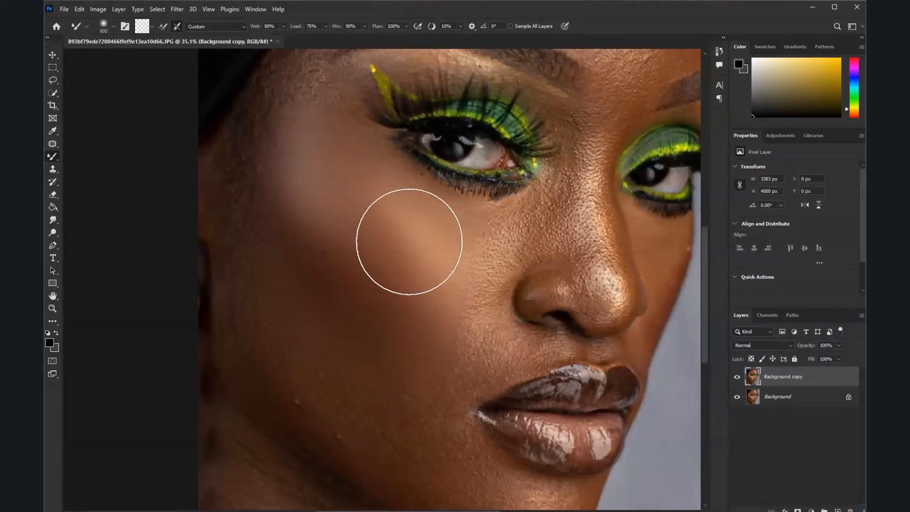
scroll(423, 220, down, 4)
scroll(392, 309, up, 3)
mouse_move(388, 334)
mouse_down()
mouse_move(396, 341)
mouse_move(328, 292)
mouse_move(305, 228)
mouse_move(294, 143)
mouse_move(294, 159)
mouse_move(304, 135)
mouse_up()
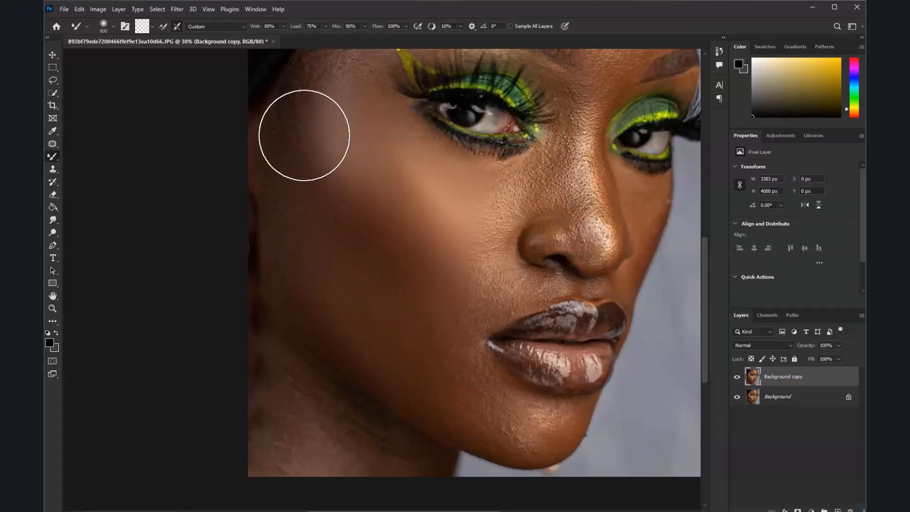
Smooth the skin across the forehead above the eyebrows with the Mixer Brush
scroll(386, 193, down, 5)
scroll(439, 112, up, 3)
mouse_move(460, 136)
mouse_down()
mouse_move(407, 107)
mouse_move(446, 92)
mouse_move(362, 110)
mouse_move(384, 84)
mouse_move(404, 86)
mouse_move(461, 164)
mouse_move(476, 153)
mouse_move(475, 162)
mouse_move(469, 108)
mouse_up()
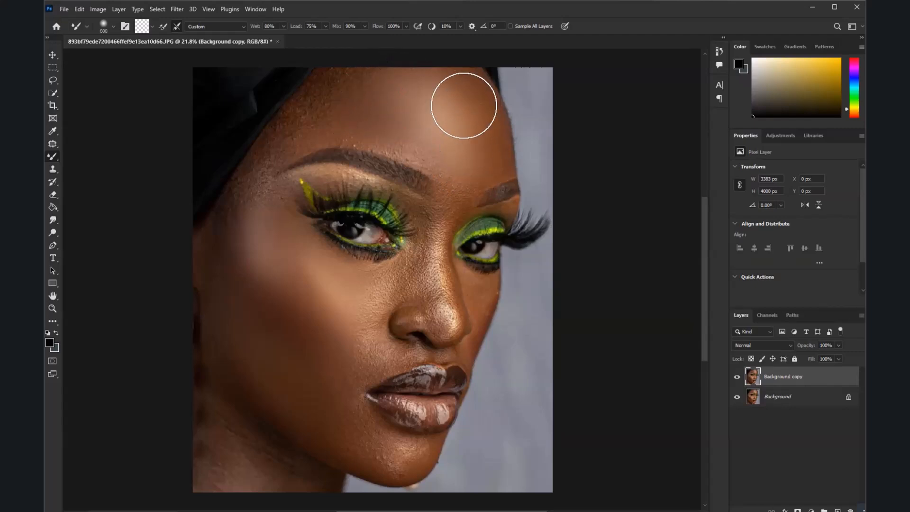
Reduce the Mixer Brush size to 500 and smooth the nose bridge and the skin beside the near eye's inner corner
scroll(460, 116, down, 5)
scroll(427, 153, up, 2)
scroll(432, 145, up, 2)
key(bracketleft)
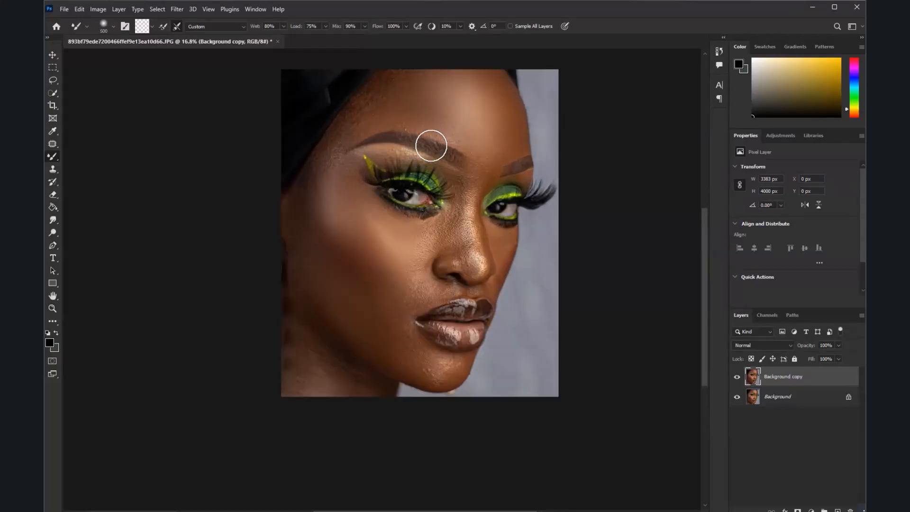
scroll(433, 143, up, 3)
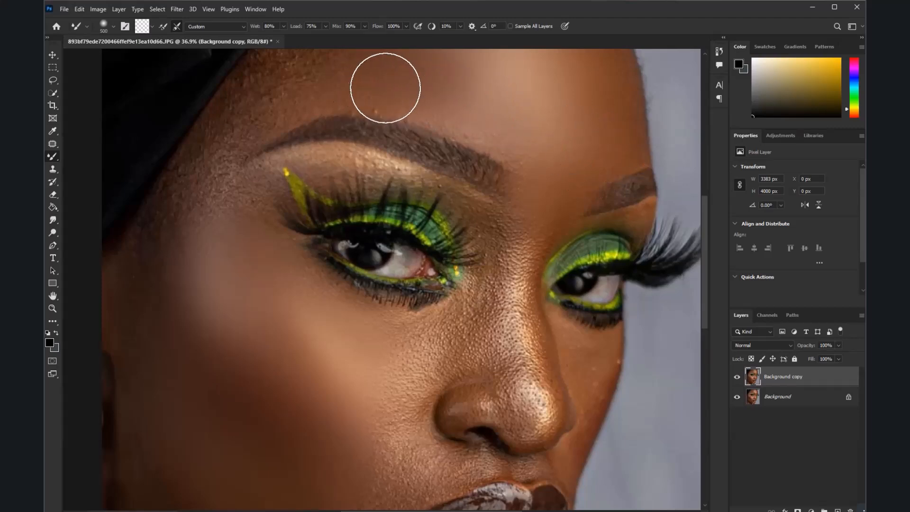
mouse_move(514, 302)
mouse_down()
mouse_move(511, 357)
mouse_move(521, 364)
mouse_move(501, 295)
mouse_move(520, 243)
mouse_move(414, 394)
mouse_move(421, 356)
mouse_move(448, 311)
mouse_up()
Blend the skin texture beside the nostril, around the mouth corner and over the chin with the Mixer Brush
scroll(457, 270, down, 6)
scroll(414, 378, up, 5)
mouse_move(414, 377)
mouse_down()
mouse_move(423, 402)
mouse_move(431, 402)
mouse_up()
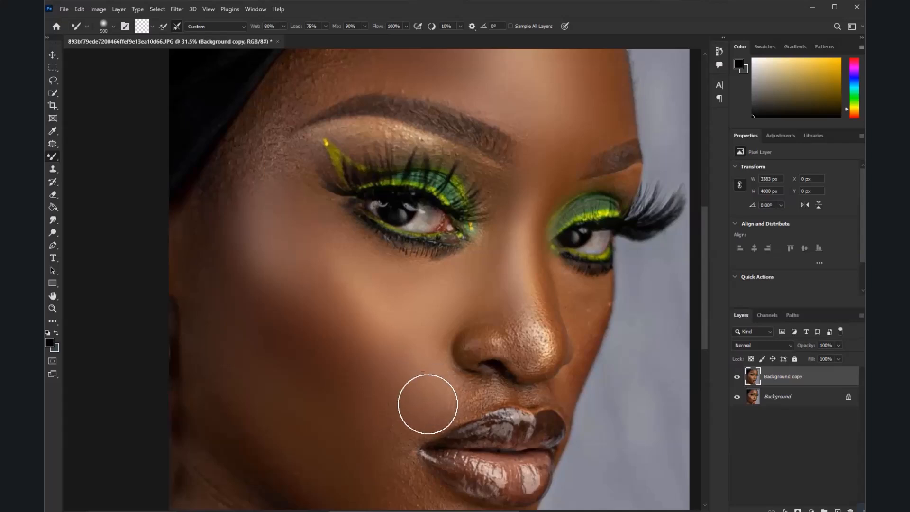
scroll(440, 287, down, 5)
scroll(414, 380, up, 3)
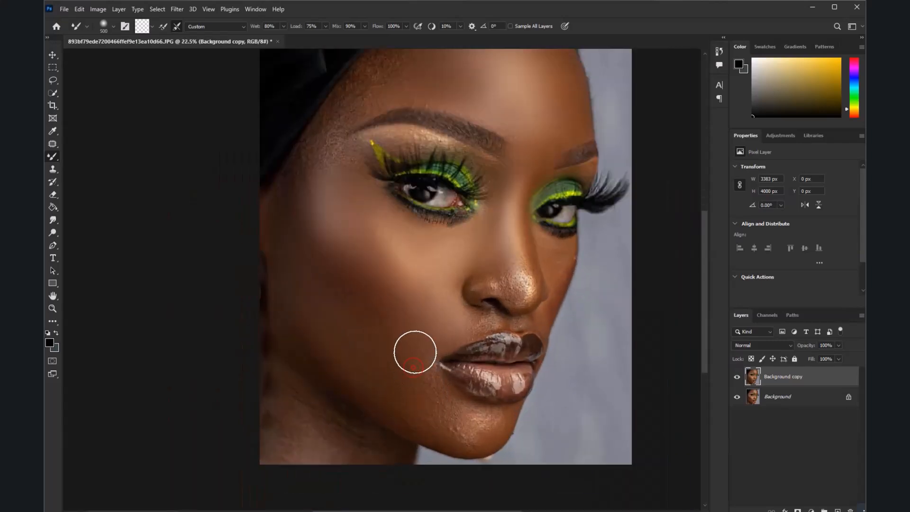
drag(478, 426, 446, 430)
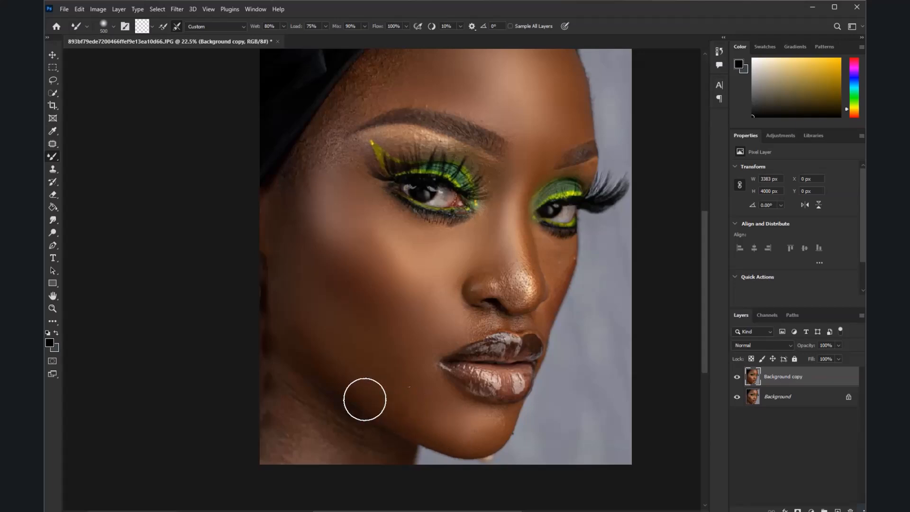
Compare the retouched skin with the original by hiding and showing the Background copy layer
scroll(415, 372, down, 4)
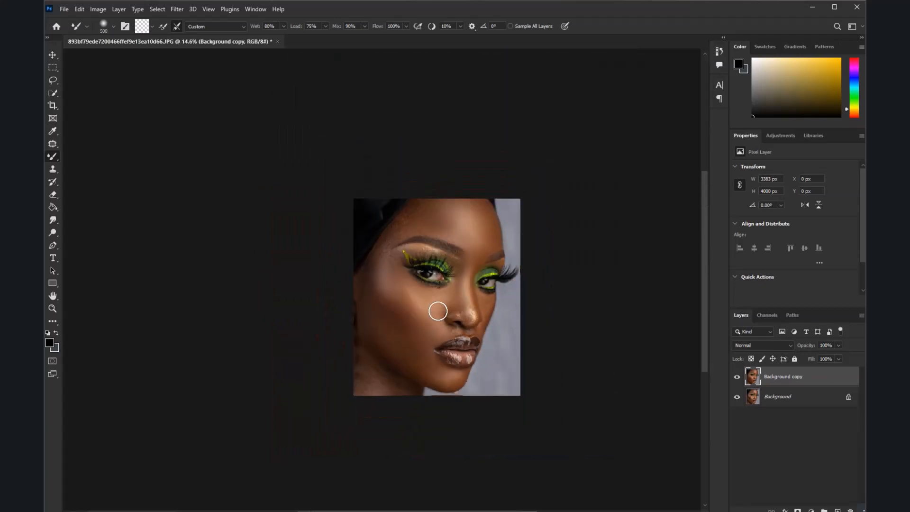
scroll(378, 239, up, 4)
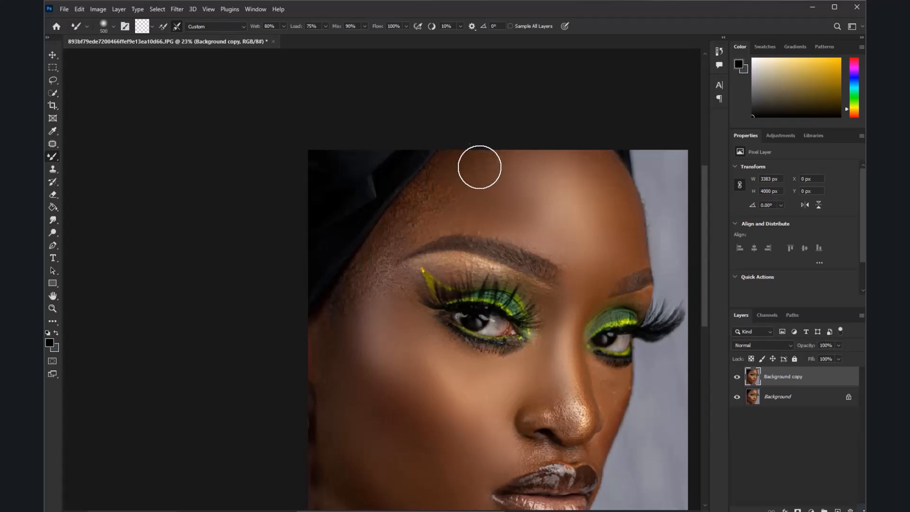
click(738, 378)
click(737, 378)
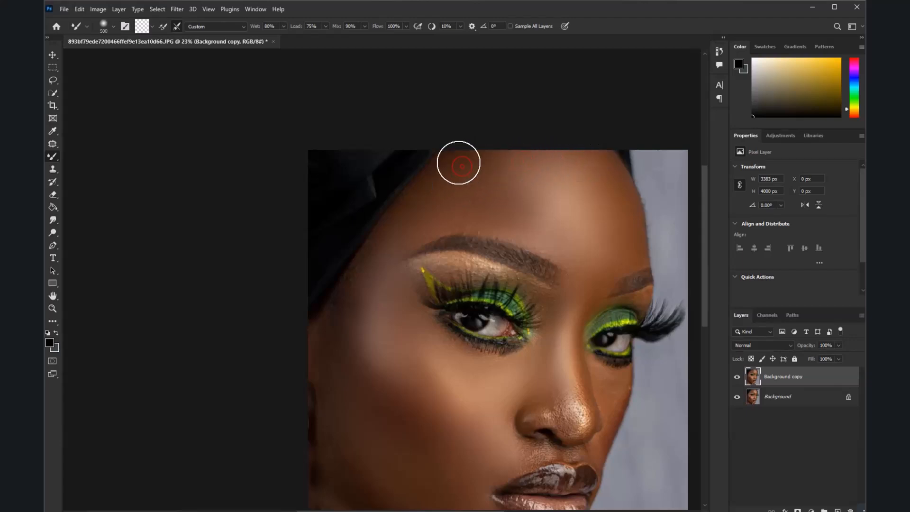
Smooth the rough highlight on the tip of the nose with the Mixer Brush
scroll(553, 238, down, 3)
scroll(549, 335, up, 4)
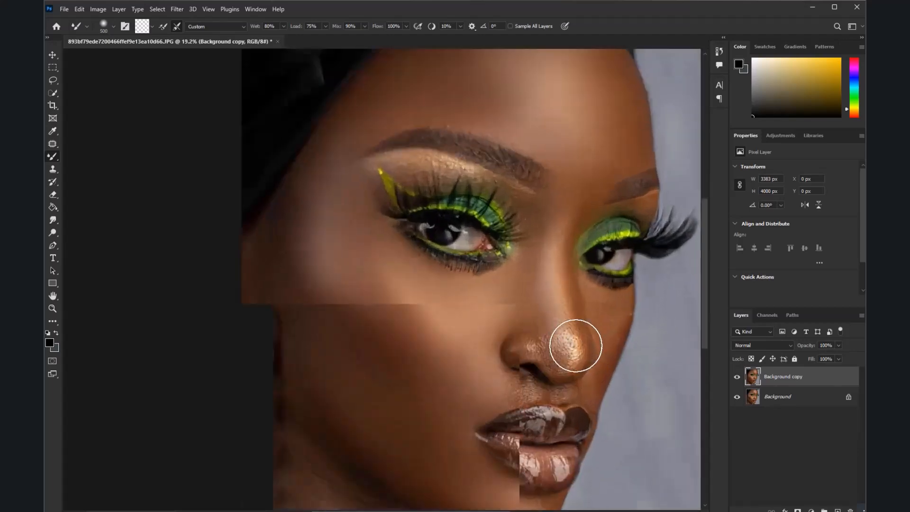
drag(565, 345, 556, 315)
scroll(550, 289, down, 3)
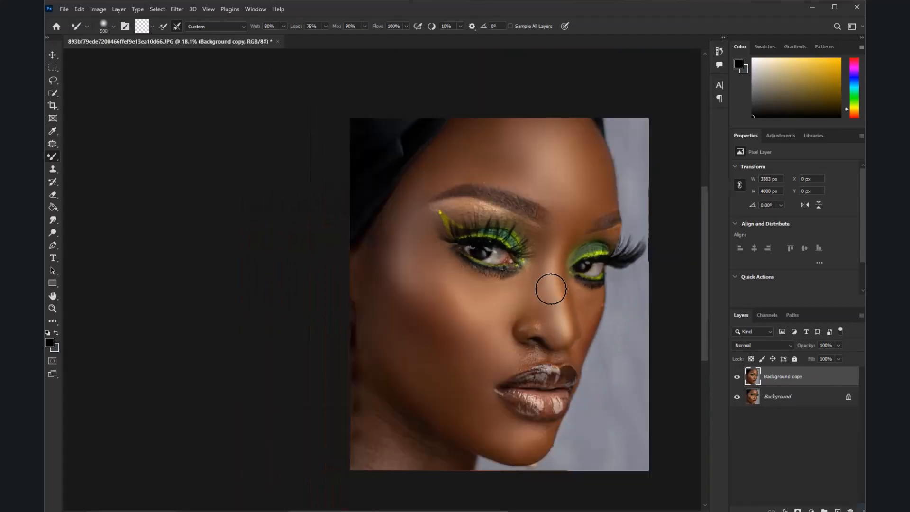
Smooth the skin of the neck and under the jawline with the Mixer Brush
scroll(459, 379, up, 2)
scroll(517, 392, down, 1)
scroll(403, 378, up, 3)
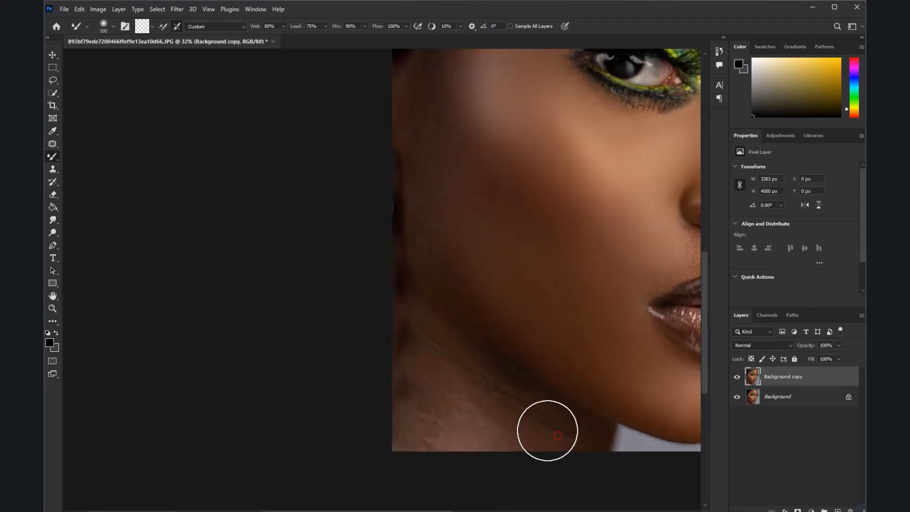
mouse_move(536, 436)
mouse_down()
mouse_move(406, 421)
mouse_move(430, 375)
mouse_move(424, 363)
mouse_move(484, 366)
mouse_move(523, 392)
mouse_up()
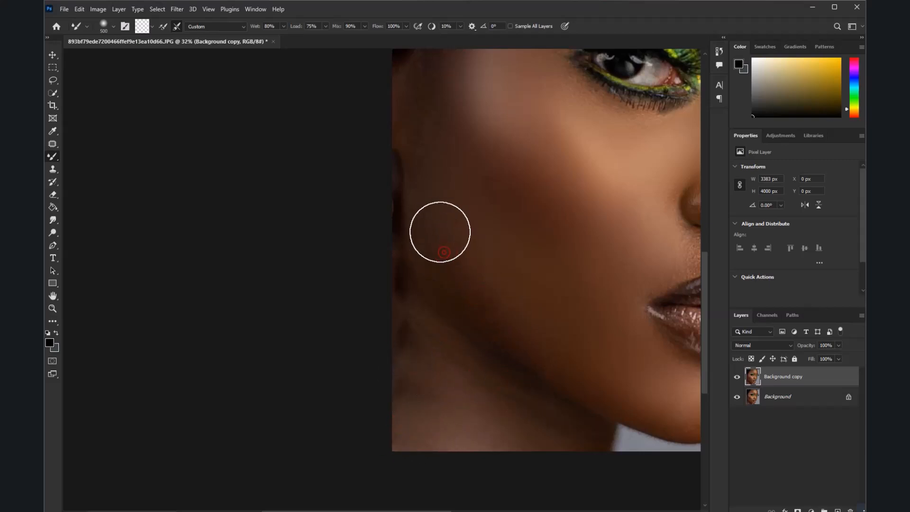
Reduce the Mixer Brush size to 250 and smooth the skin between the near eyebrow and the eyelid, out to the brow tail
scroll(440, 230, down, 3)
scroll(502, 189, up, 2)
scroll(614, 229, down, 3)
scroll(604, 160, up, 4)
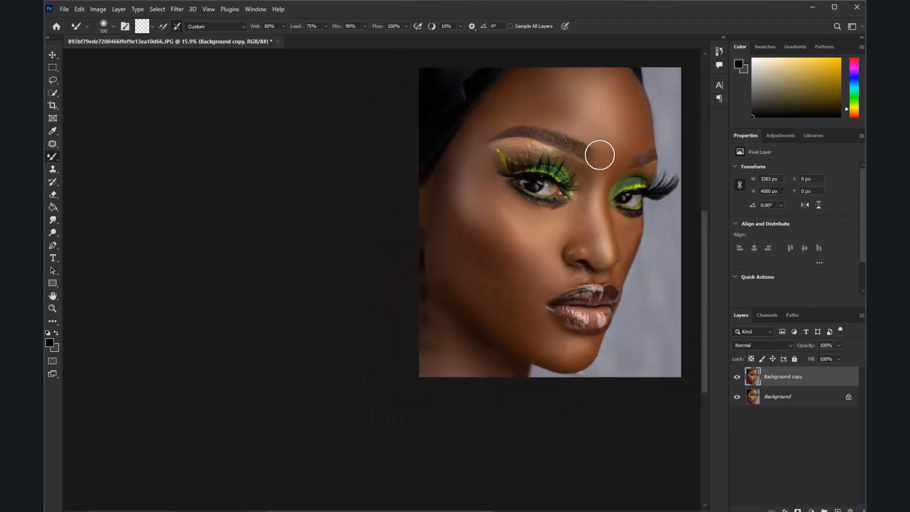
scroll(489, 111, up, 2)
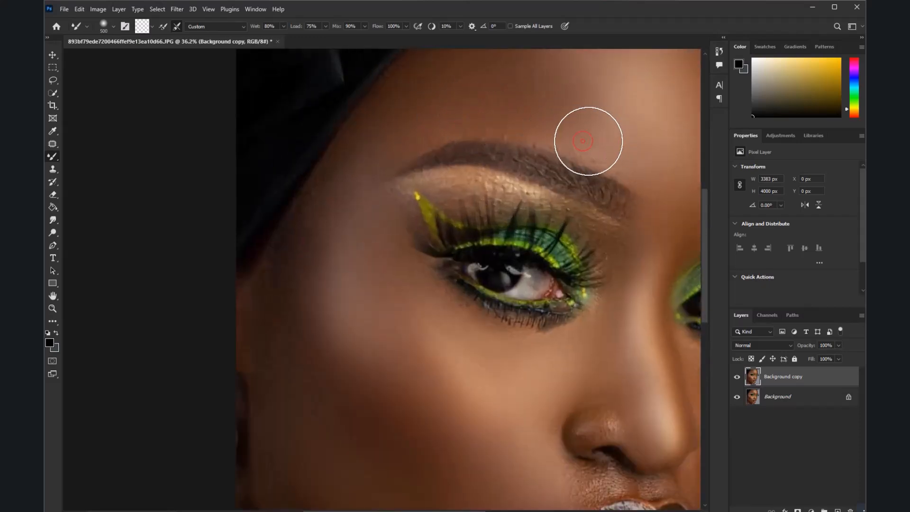
key(bracketleft)
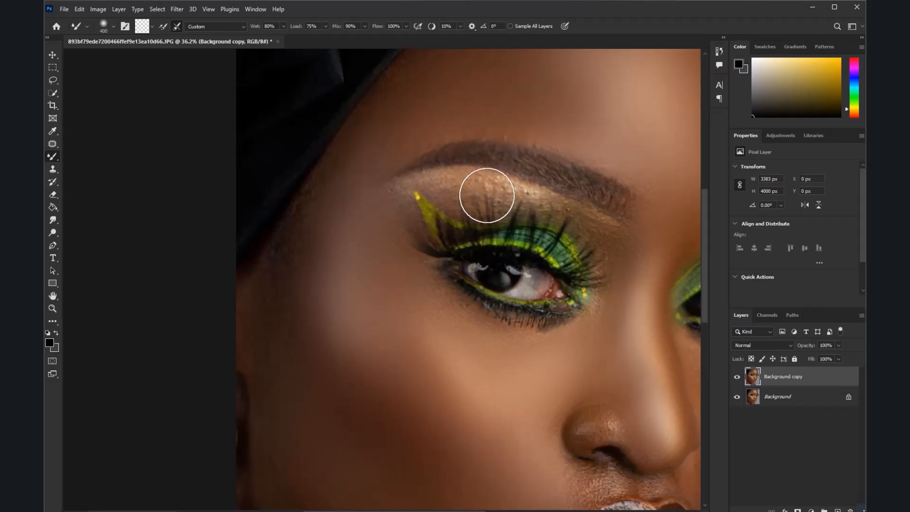
scroll(536, 209, up, 1)
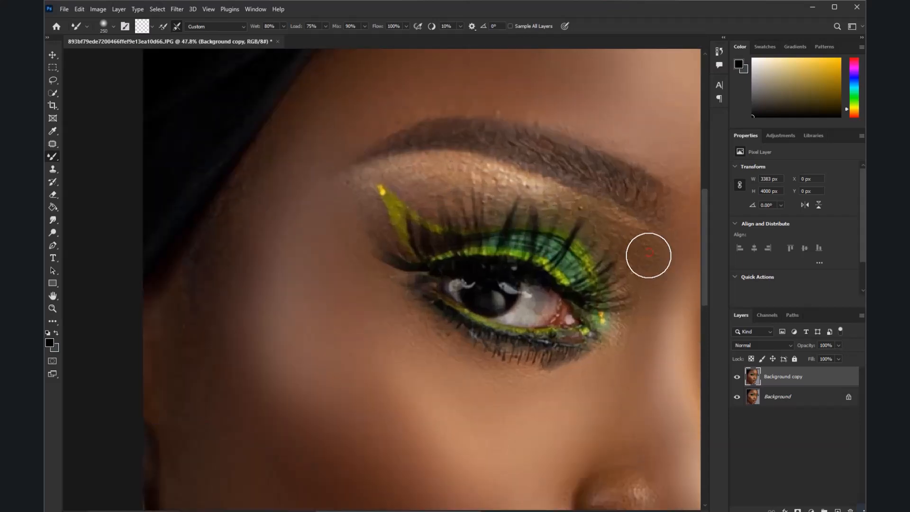
drag(617, 229, 632, 248)
mouse_move(560, 197)
mouse_down()
mouse_move(499, 177)
mouse_move(406, 183)
mouse_move(431, 176)
mouse_move(411, 174)
mouse_move(350, 193)
mouse_up()
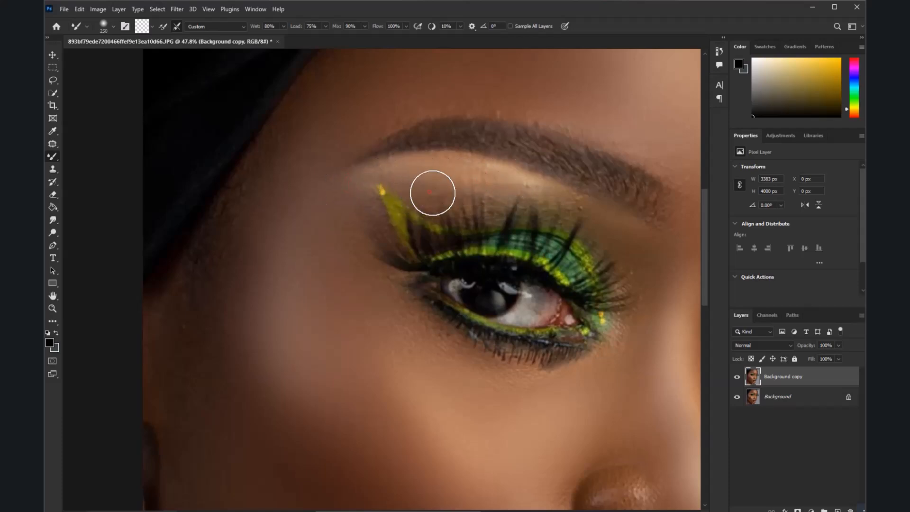
Refine the skin along the side of the nose and over the near nostril with the Mixer Brush
scroll(576, 198, down, 3)
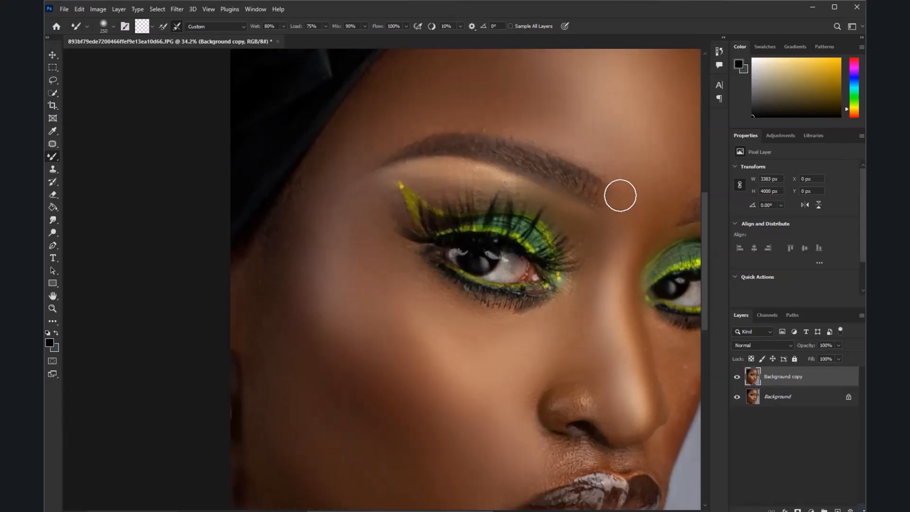
scroll(528, 182, down, 3)
scroll(636, 283, up, 5)
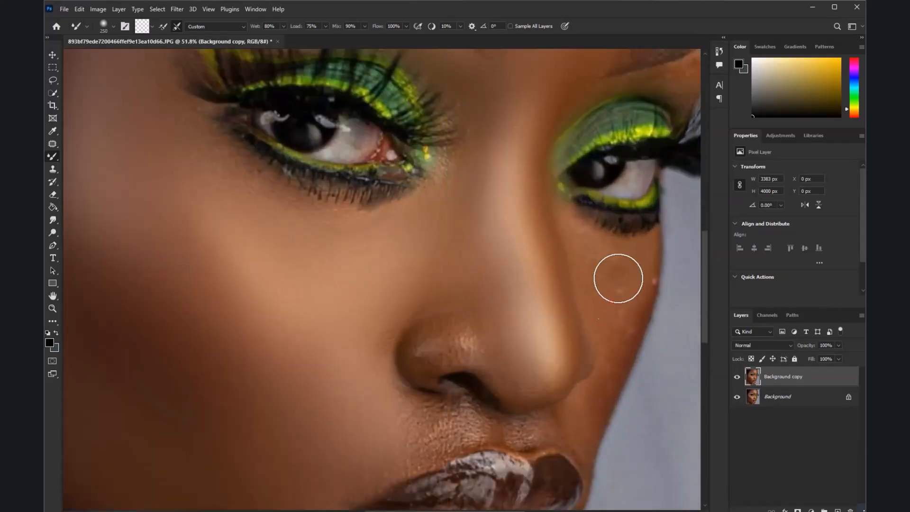
mouse_move(618, 278)
mouse_down()
mouse_move(590, 247)
mouse_move(624, 294)
mouse_move(633, 280)
mouse_move(620, 338)
mouse_move(645, 284)
mouse_up()
mouse_move(431, 345)
mouse_down()
mouse_move(454, 346)
mouse_move(449, 368)
mouse_move(434, 352)
mouse_up()
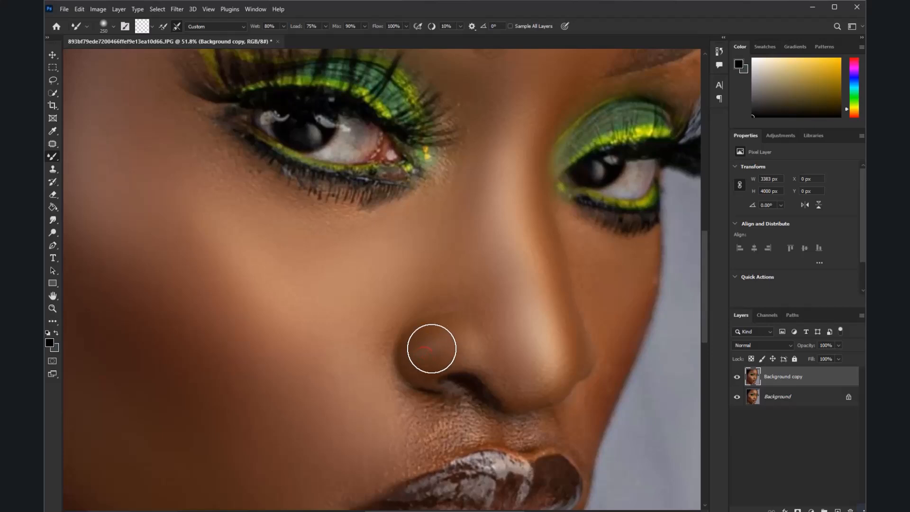
Smooth the skin above the upper lip, on the far cheek beside the nose, and around the nose tip
scroll(438, 358, down, 5)
scroll(443, 415, up, 5)
mouse_move(419, 408)
mouse_down()
mouse_move(393, 424)
mouse_move(465, 377)
mouse_move(408, 374)
mouse_move(429, 377)
mouse_up()
mouse_move(528, 393)
mouse_down()
mouse_move(518, 386)
mouse_move(585, 391)
mouse_up()
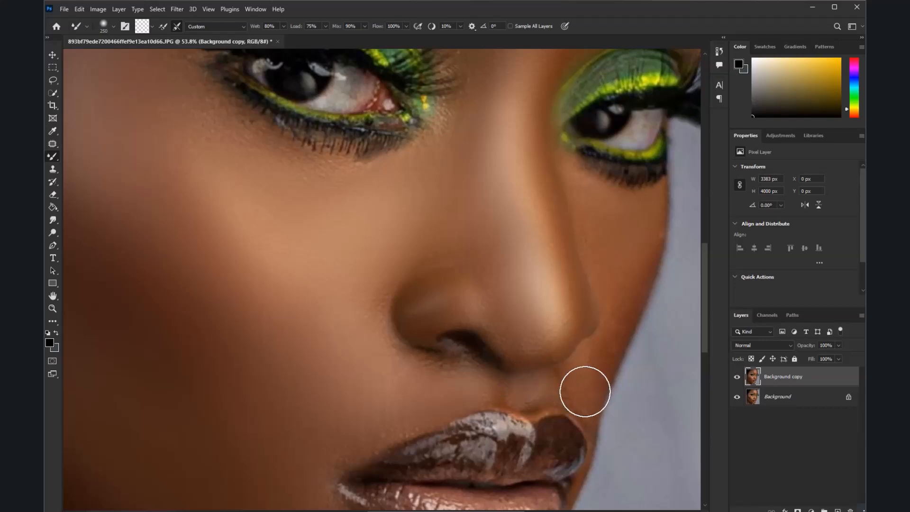
drag(617, 293, 624, 286)
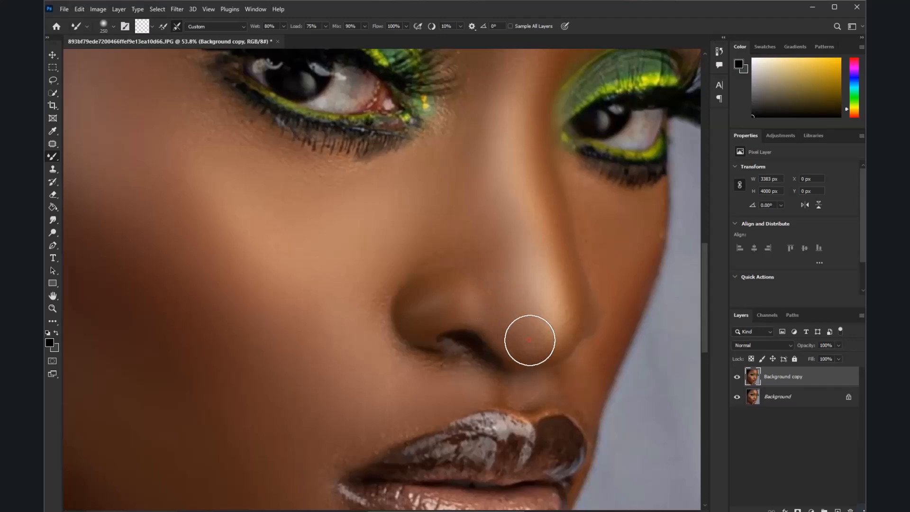
click(479, 264)
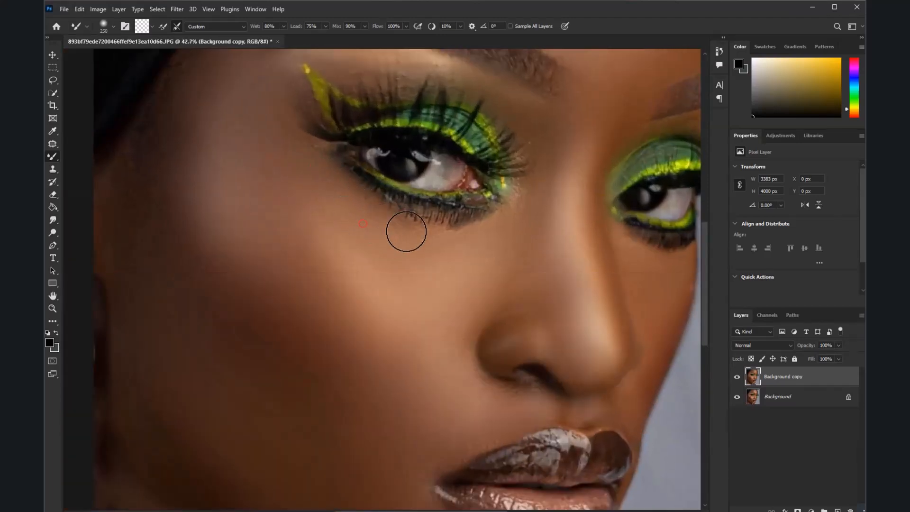
Smooth the skin beneath the near eye's lower lashes with the Mixer Brush
drag(406, 232, 440, 238)
drag(426, 238, 431, 238)
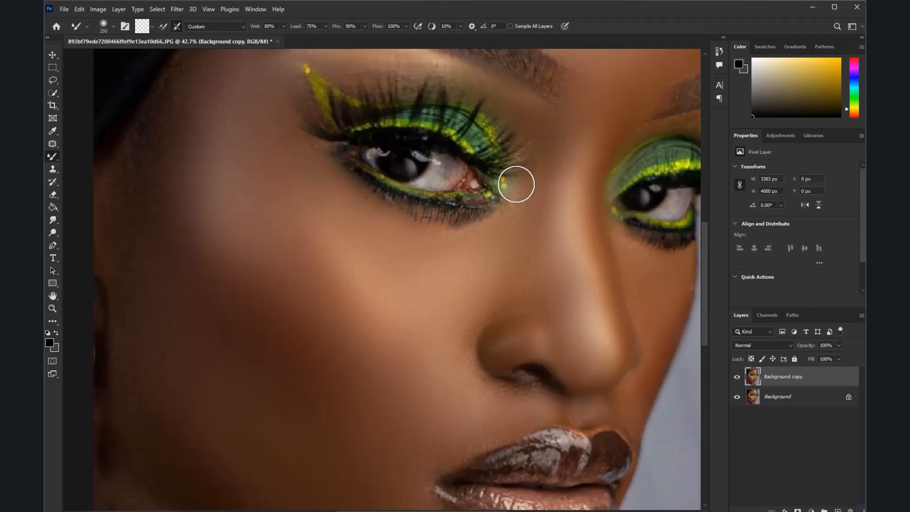
scroll(526, 184, down, 4)
scroll(645, 154, up, 2)
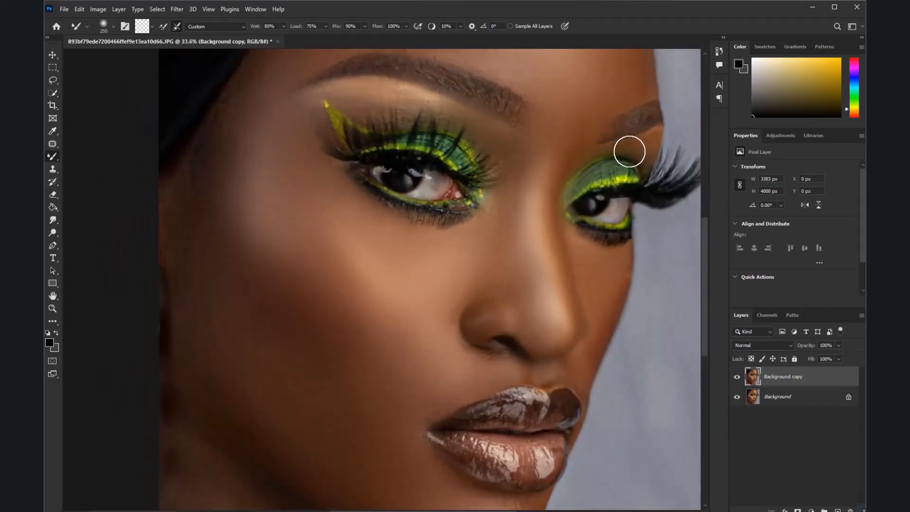
Touch up the remaining skin around the mouth and chin with the Mixer Brush
scroll(538, 234, down, 3)
scroll(553, 309, up, 4)
click(566, 332)
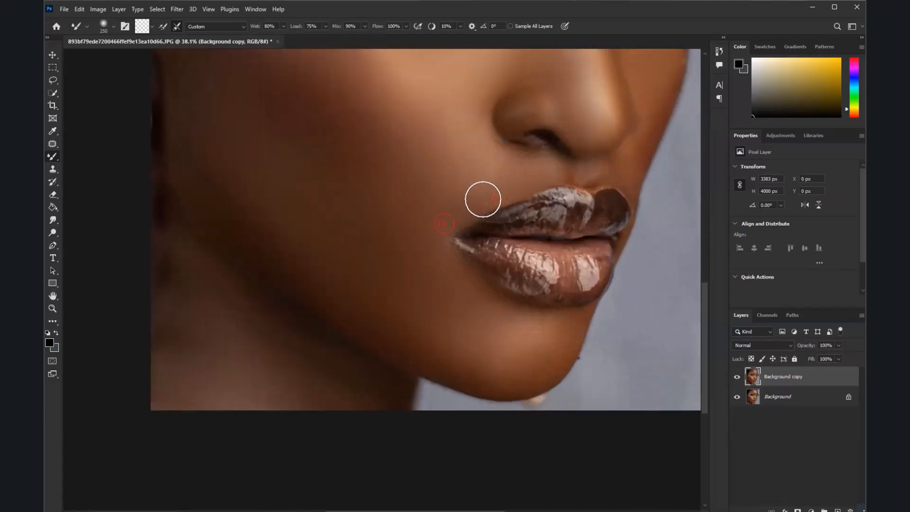
scroll(490, 199, down, 4)
scroll(475, 158, up, 2)
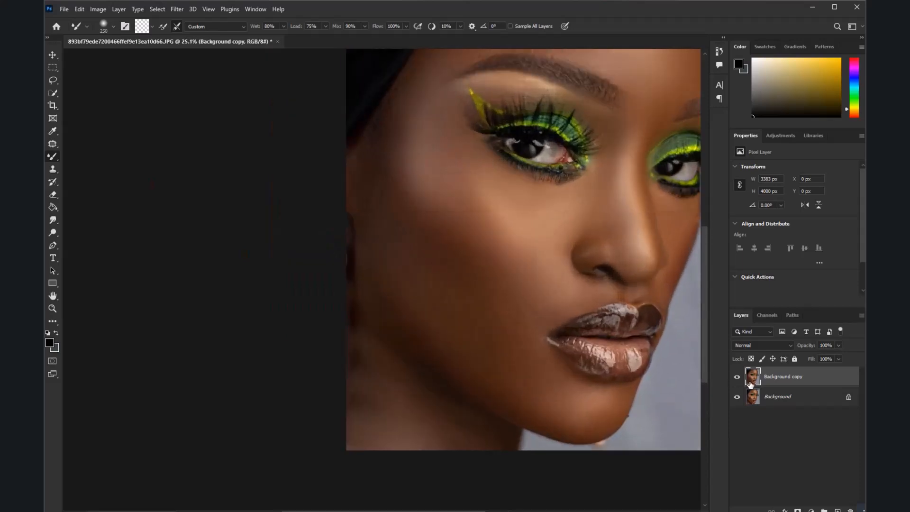
Hide the smoothed copy, unlock the original Background layer and move it above the Background copy layer
click(737, 378)
click(848, 397)
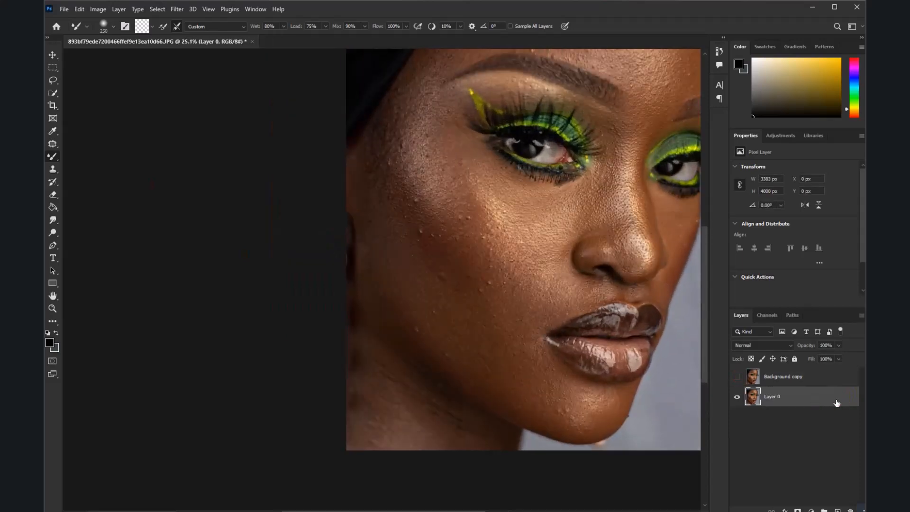
drag(786, 397, 783, 371)
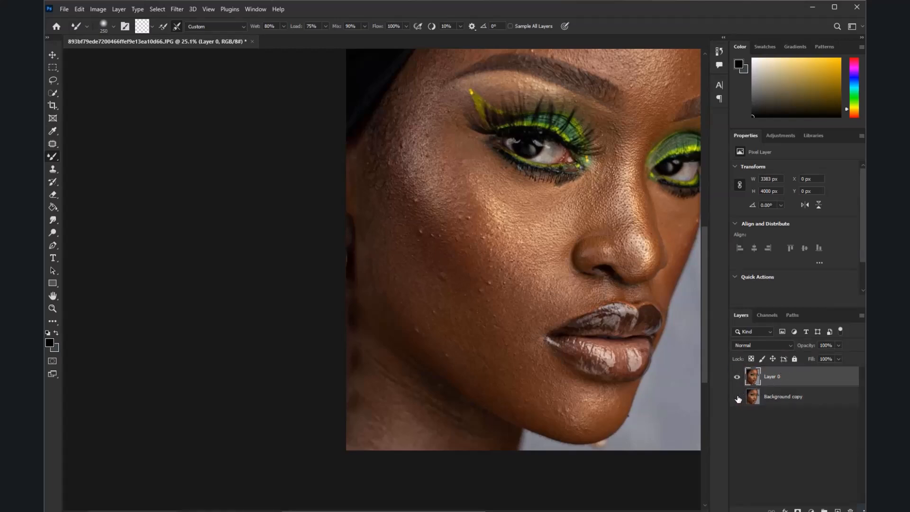
Show the Background copy again and patch the raised blemish on the near cheek of Layer 0 with the Patch Tool
scroll(434, 302, down, 2)
scroll(445, 256, up, 4)
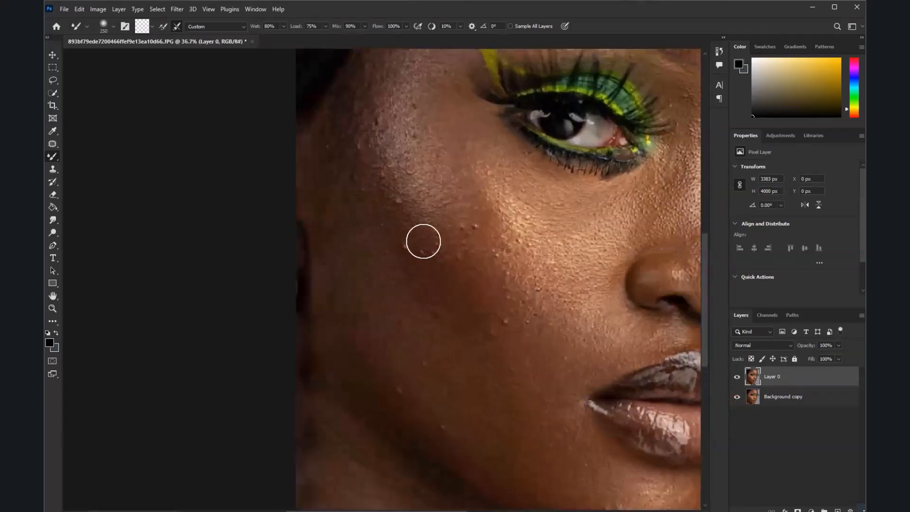
click(56, 143)
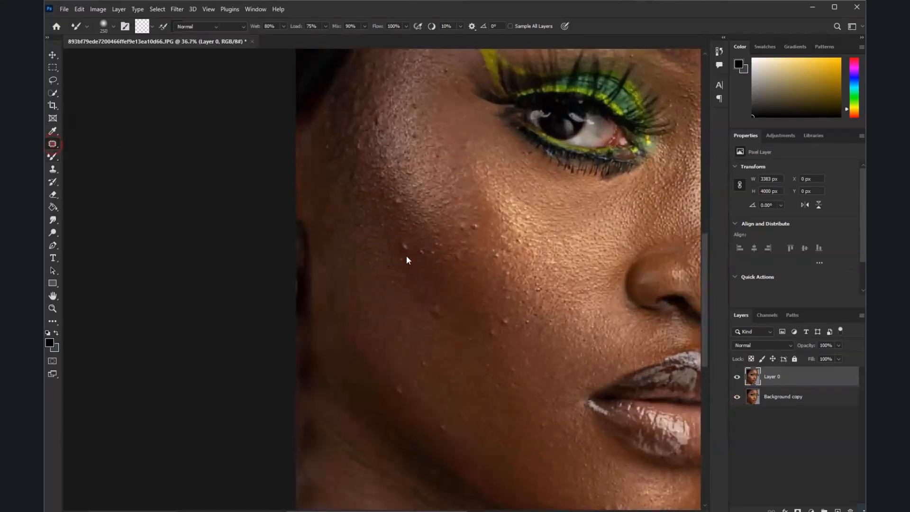
scroll(375, 236, up, 3)
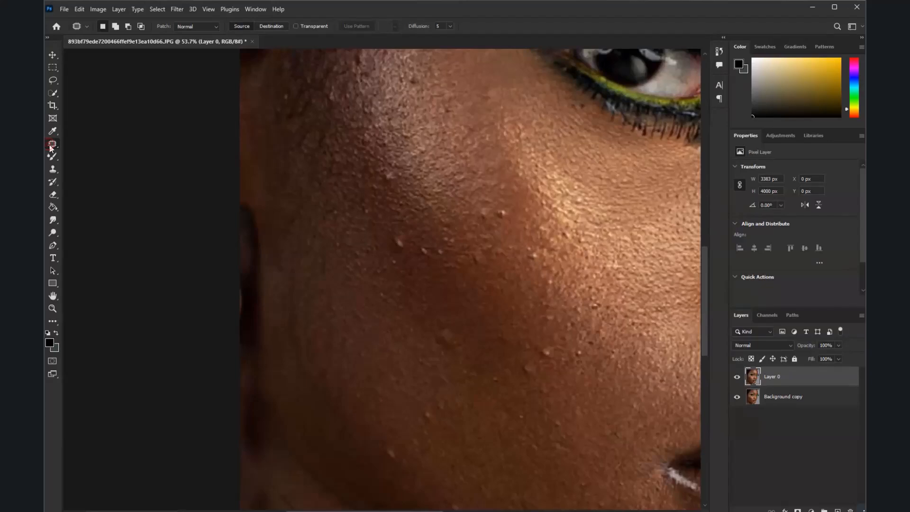
right_click(50, 147)
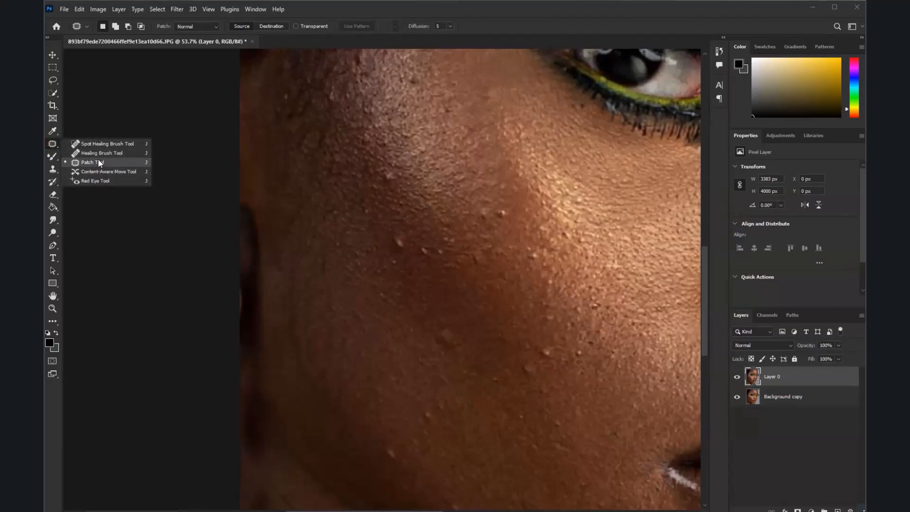
click(99, 162)
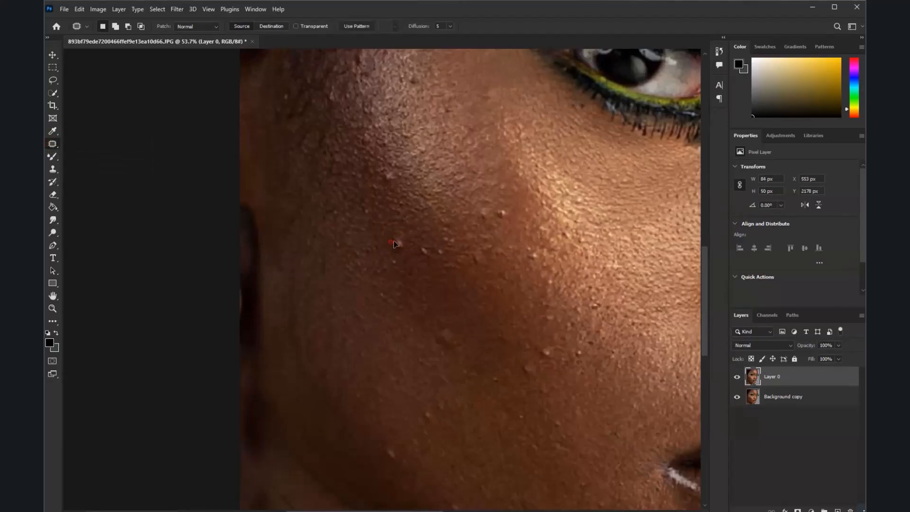
key(ctrl+d)
mouse_move(406, 222)
mouse_down()
mouse_move(406, 243)
mouse_move(414, 208)
mouse_up()
click(414, 208)
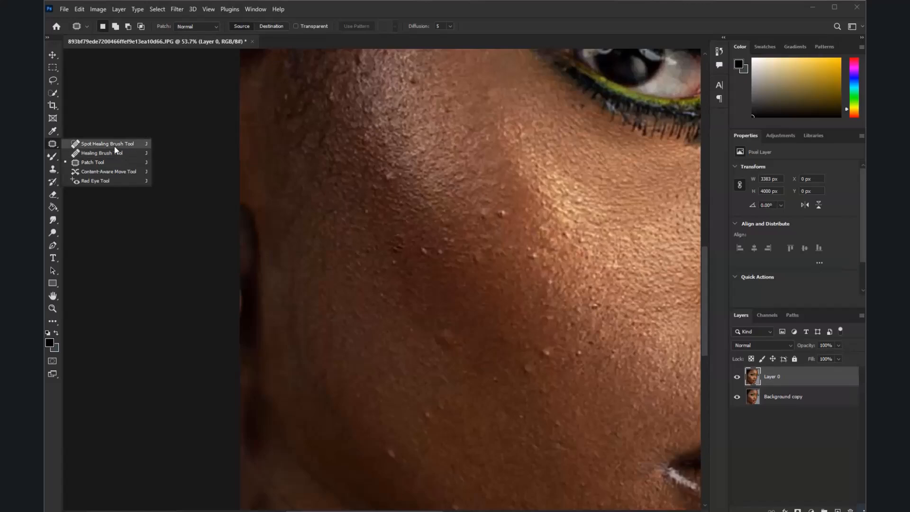
Remove the bumps on the near cheek with the Spot Healing Brush Tool at size 90
click(114, 145)
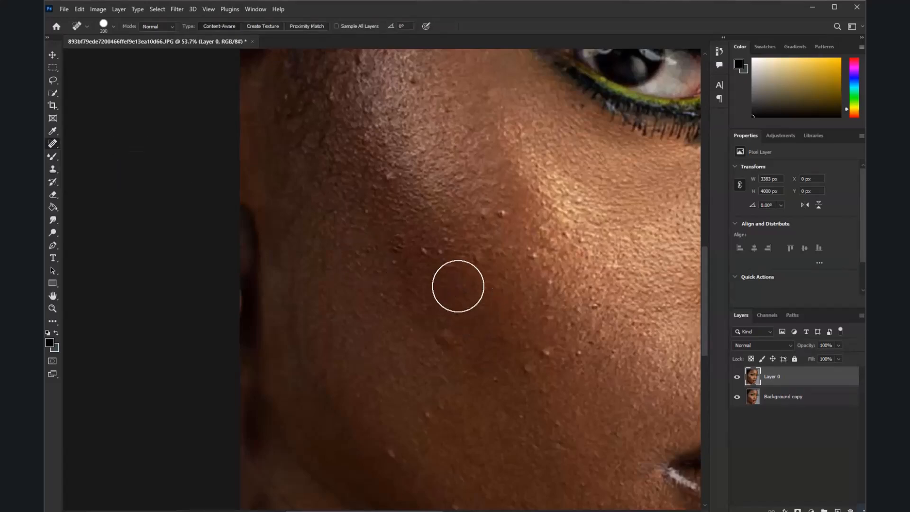
key(bracketleft)
key(bracketleft)
key(bracketleft)
key(bracketleft)
key(bracketleft)
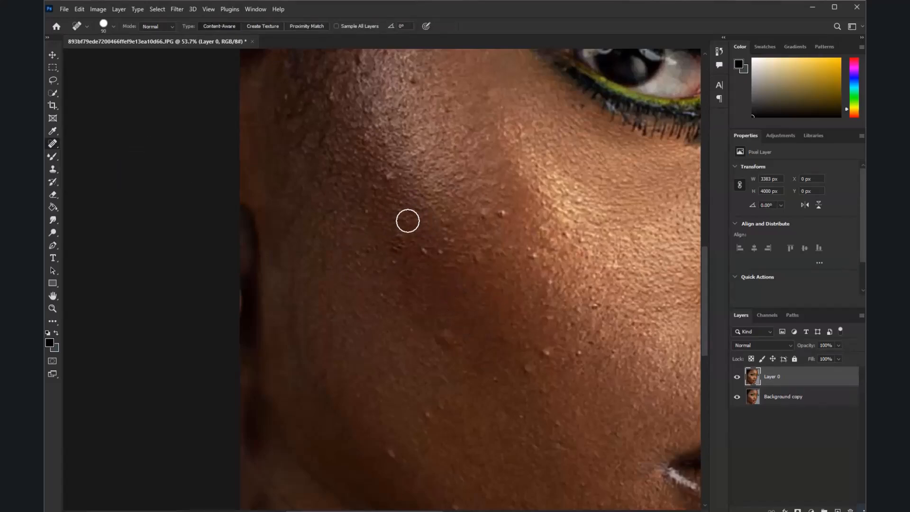
click(396, 173)
click(506, 212)
click(447, 344)
click(542, 359)
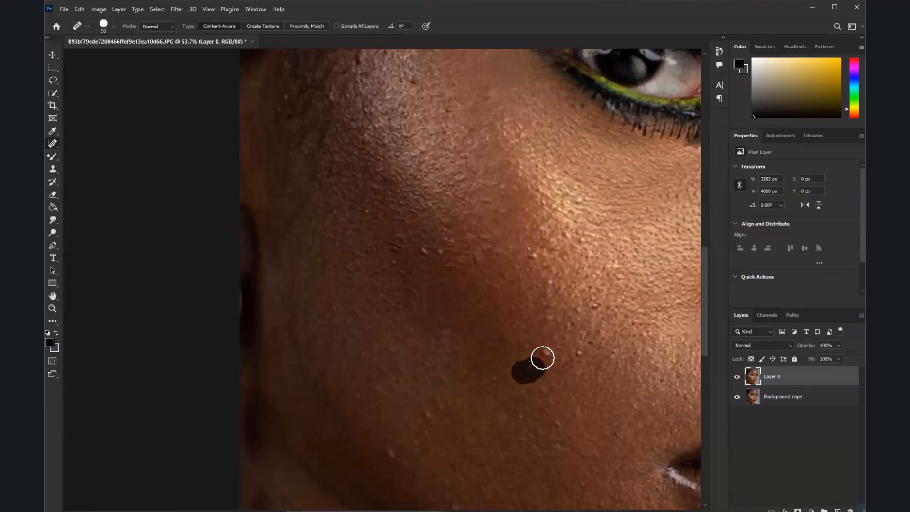
scroll(504, 328, down, 8)
scroll(467, 247, up, 6)
click(479, 307)
click(420, 325)
Heal the small blemishes across the forehead and along the near jaw with the Spot Healing Brush
scroll(465, 243, down, 6)
scroll(604, 193, up, 1)
scroll(604, 194, up, 3)
drag(590, 181, 580, 178)
drag(466, 186, 476, 189)
click(561, 165)
click(520, 121)
click(545, 108)
click(421, 210)
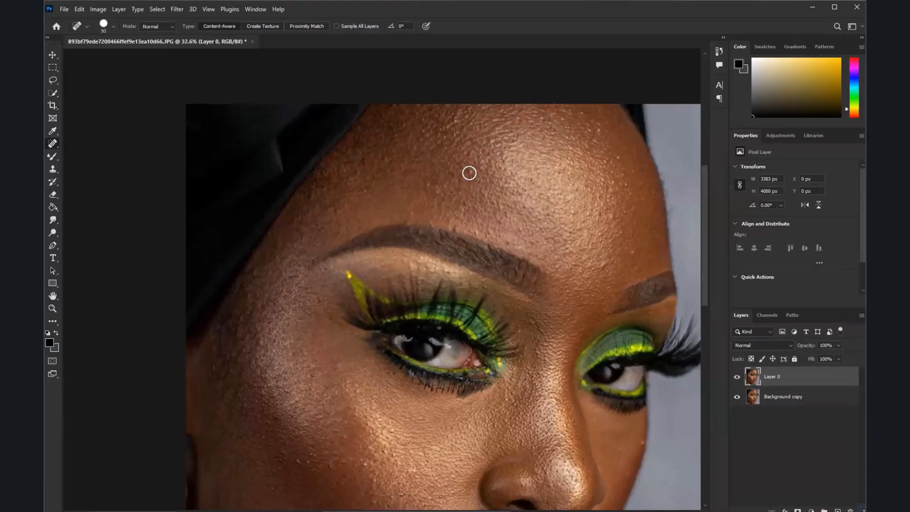
click(467, 173)
scroll(463, 169, down, 3)
scroll(449, 374, up, 2)
scroll(496, 445, up, 1)
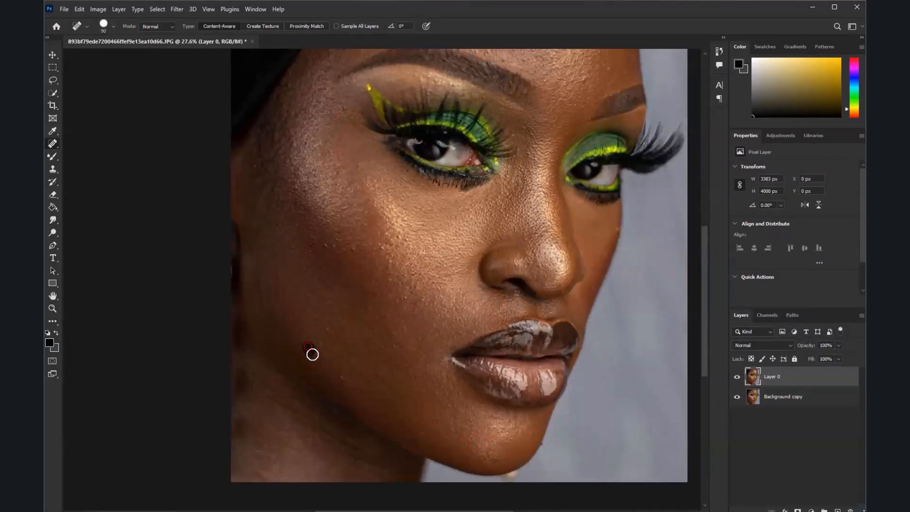
Hide Layer 0 and select the smoothed Background copy layer
scroll(453, 275, down, 3)
scroll(415, 240, up, 3)
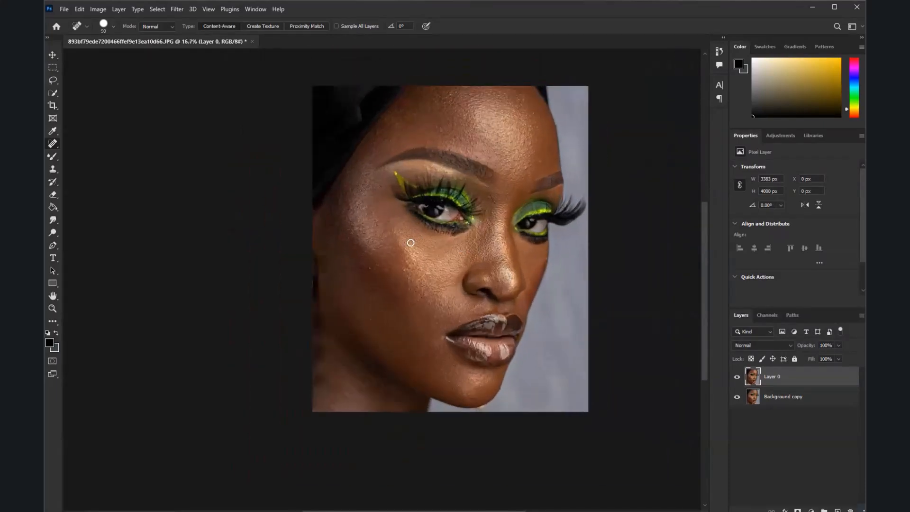
scroll(376, 253, down, 3)
scroll(557, 259, up, 3)
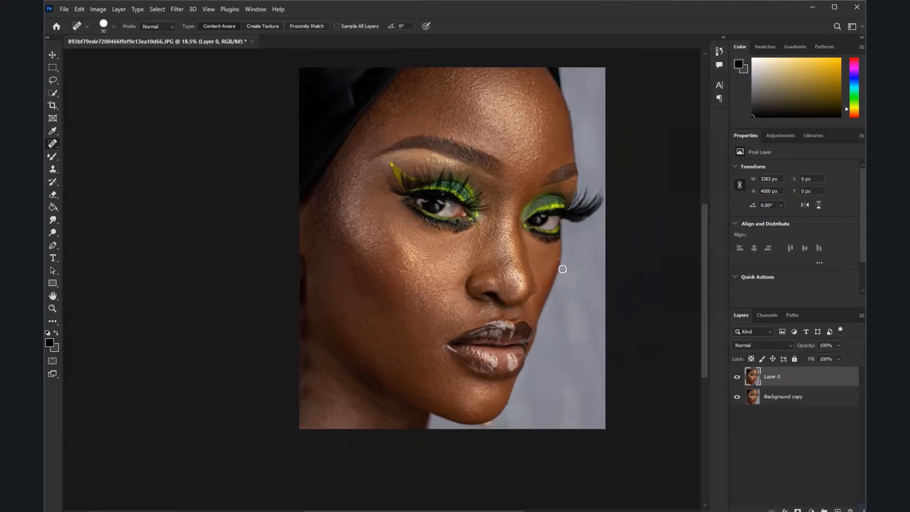
click(737, 376)
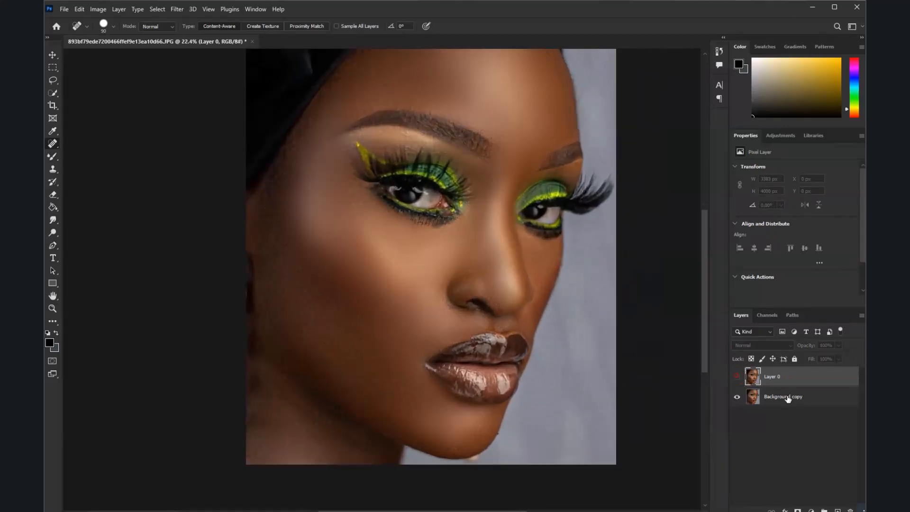
click(788, 398)
scroll(425, 240, down, 3)
scroll(425, 240, up, 4)
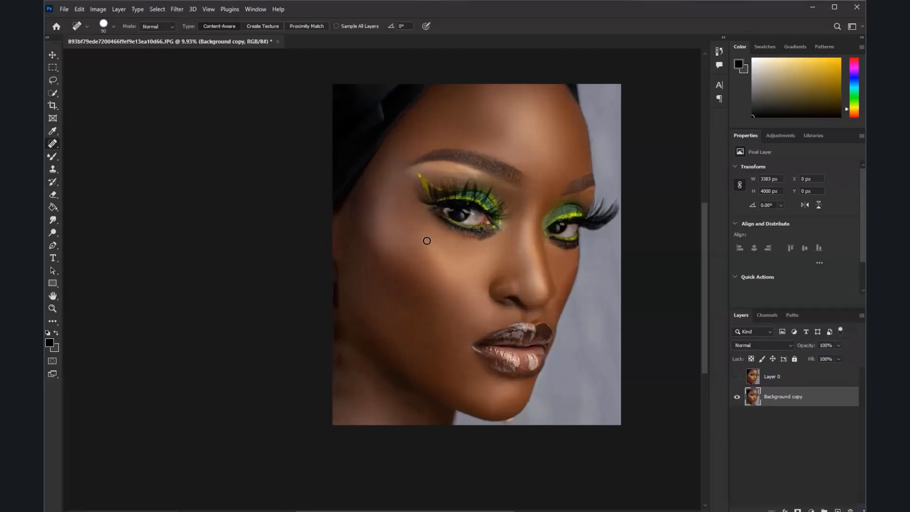
scroll(461, 235, down, 3)
scroll(461, 234, up, 3)
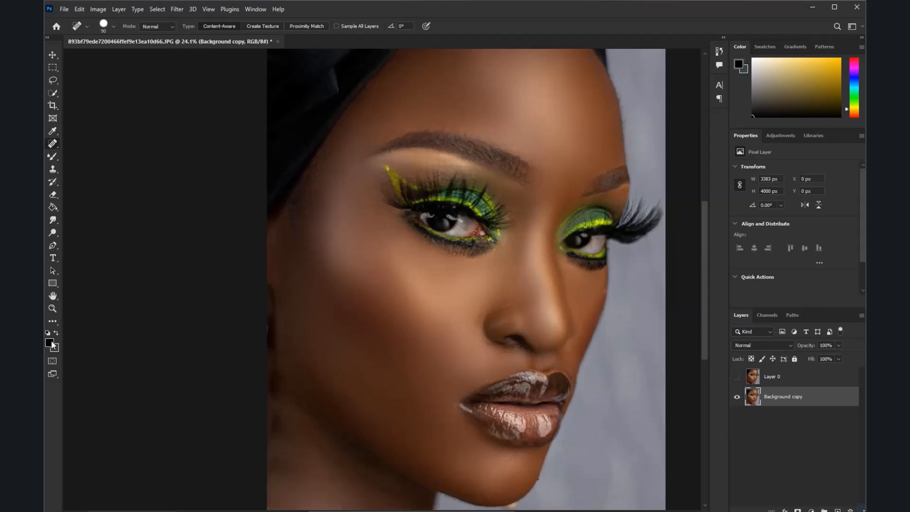
Set the foreground color to the brown skin tone #935e46 sampled from the near cheek
click(50, 342)
click(442, 313)
click(432, 321)
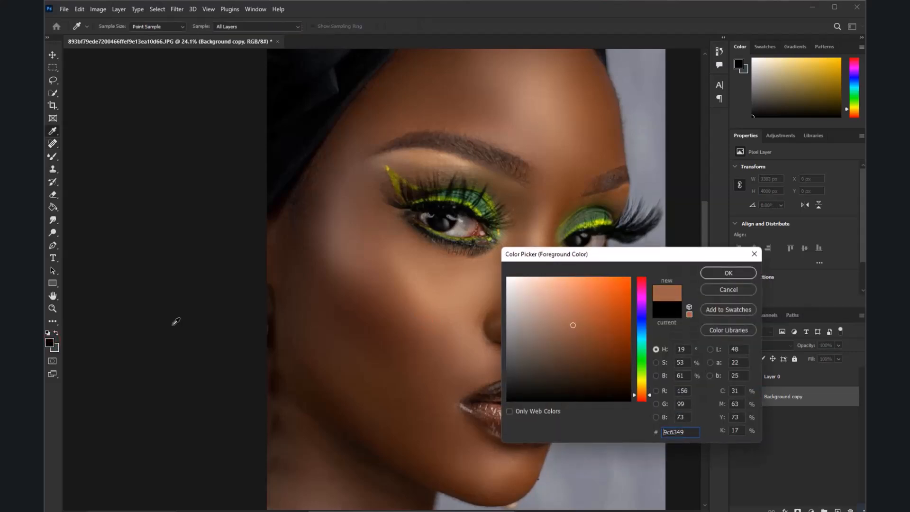
click(439, 330)
click(717, 274)
key(j)
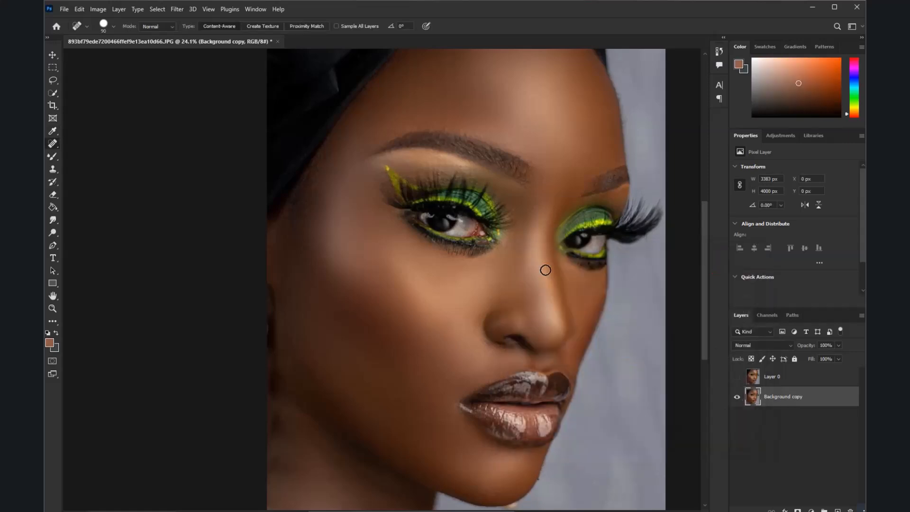
Select the whole face and neck with the Lasso Tool and copy the selection to a new layer
scroll(546, 267, down, 1)
click(53, 80)
scroll(356, 159, down, 2)
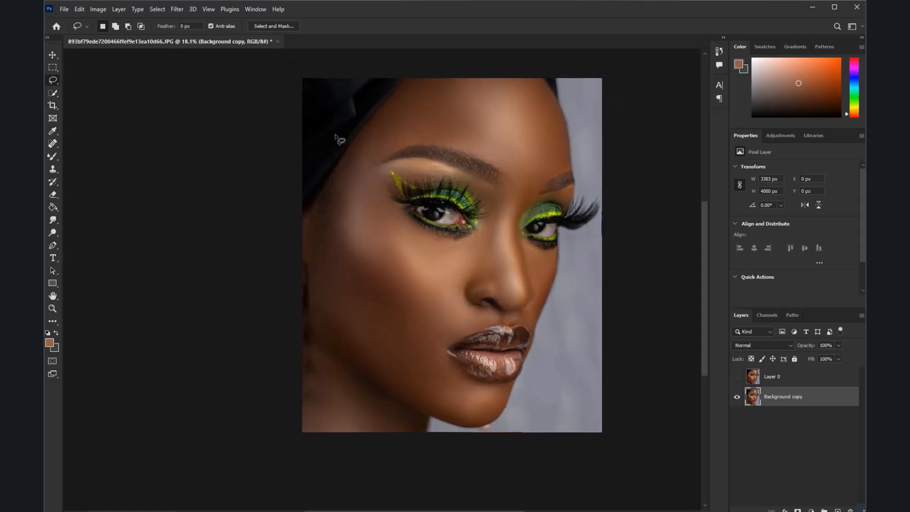
mouse_move(346, 84)
mouse_down()
mouse_move(420, 50)
mouse_move(493, 49)
mouse_up()
drag(568, 105, 569, 106)
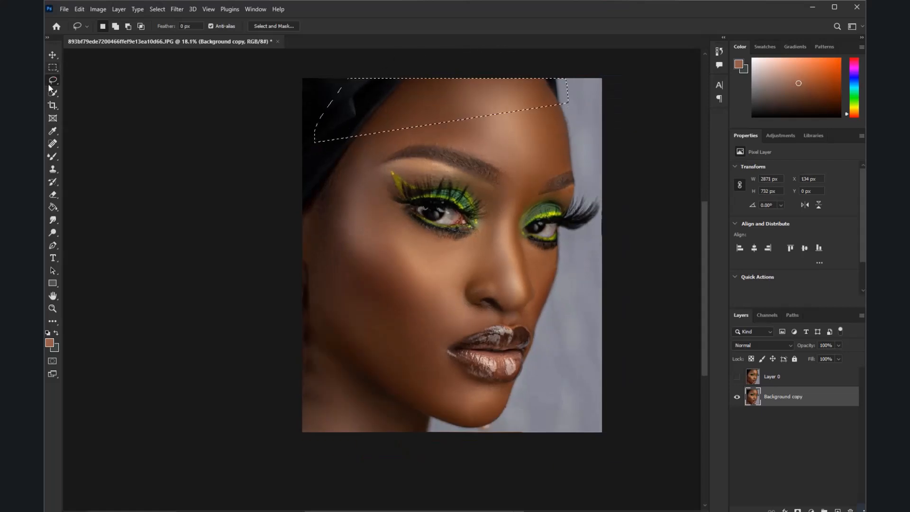
click(328, 166)
mouse_move(308, 162)
mouse_down()
mouse_move(479, 57)
mouse_move(627, 113)
mouse_move(607, 239)
mouse_move(529, 418)
mouse_move(416, 483)
mouse_move(327, 431)
mouse_move(295, 390)
mouse_move(317, 417)
mouse_up()
mouse_move(243, 216)
mouse_down()
mouse_move(430, 31)
mouse_move(598, 89)
mouse_move(557, 417)
mouse_move(436, 461)
mouse_move(282, 440)
mouse_move(251, 334)
mouse_move(256, 240)
mouse_up()
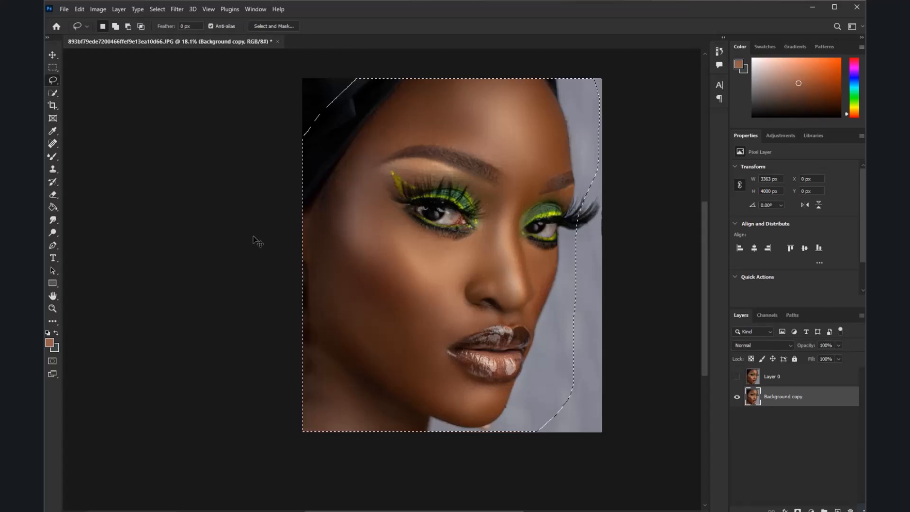
key(ctrl+j)
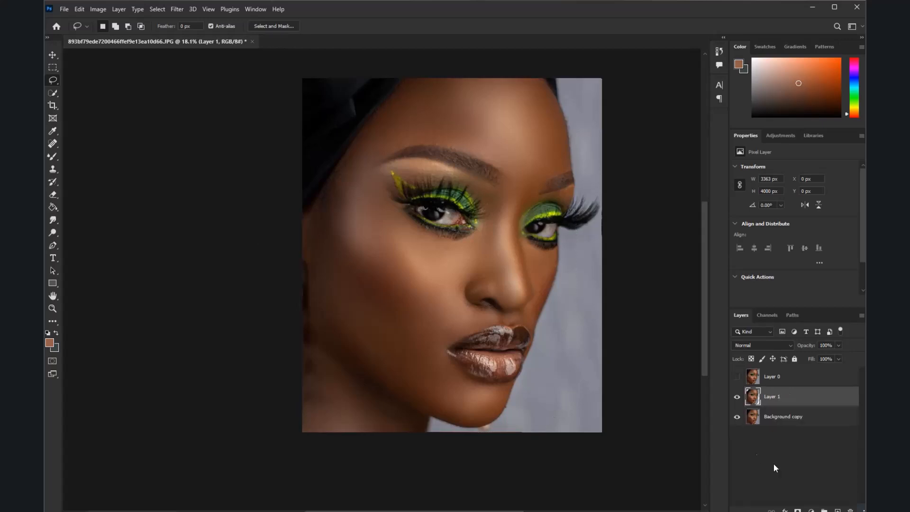
Add a Color Overlay effect to the lassoed face layer and set the layer's blend mode to Color
right_click(811, 397)
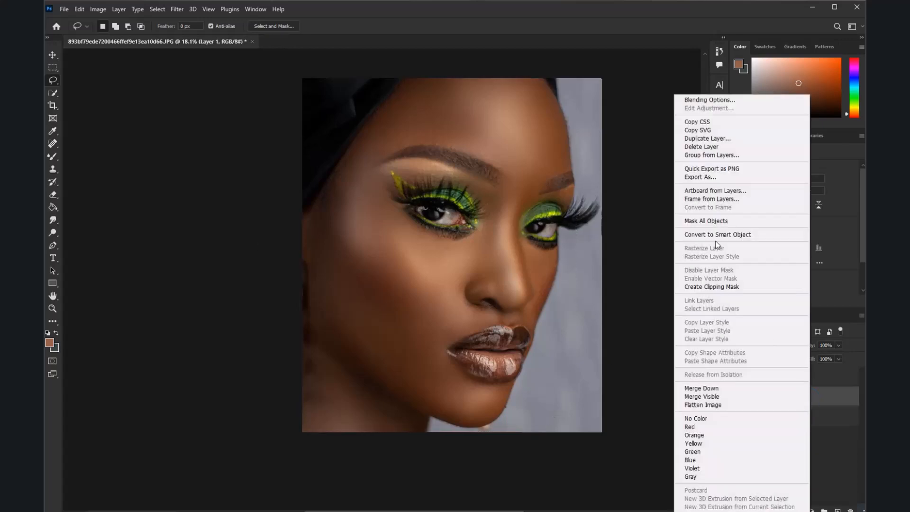
click(711, 100)
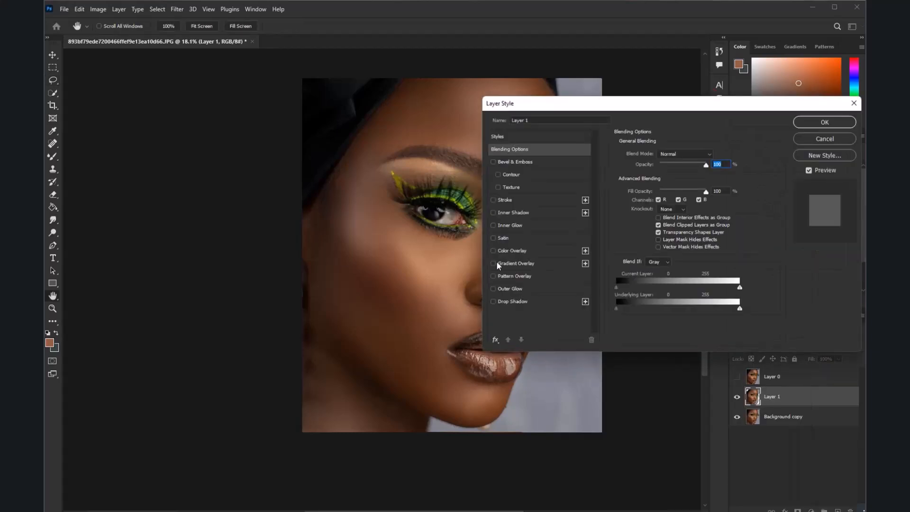
click(493, 251)
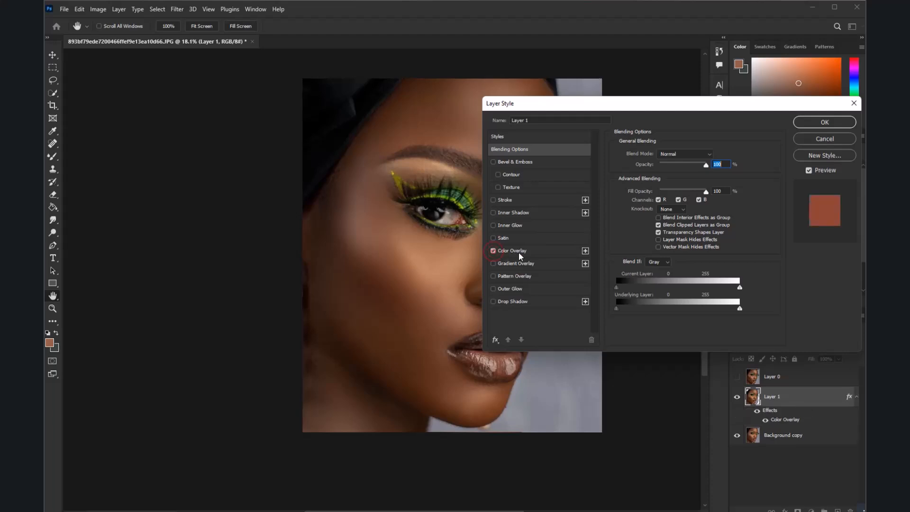
click(686, 152)
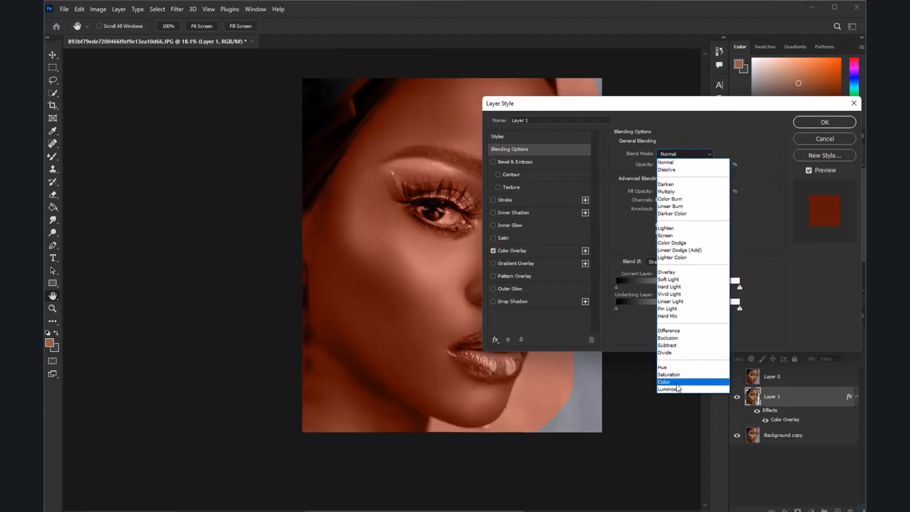
click(677, 382)
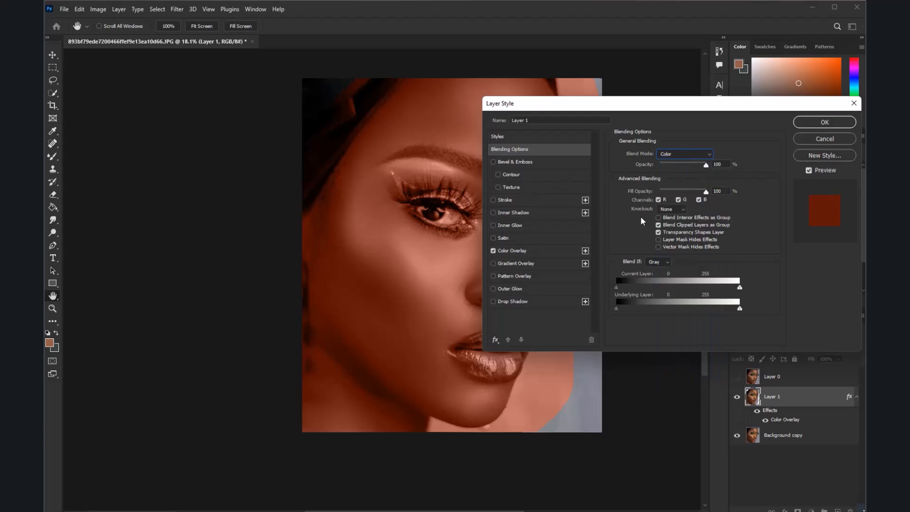
Set the Color Overlay's color to the sampled foreground skin tone #935e46
click(521, 252)
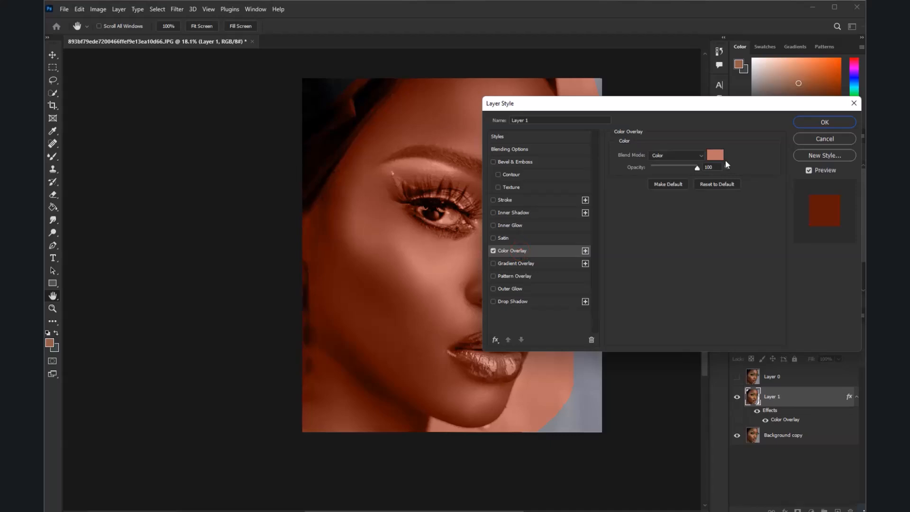
click(716, 156)
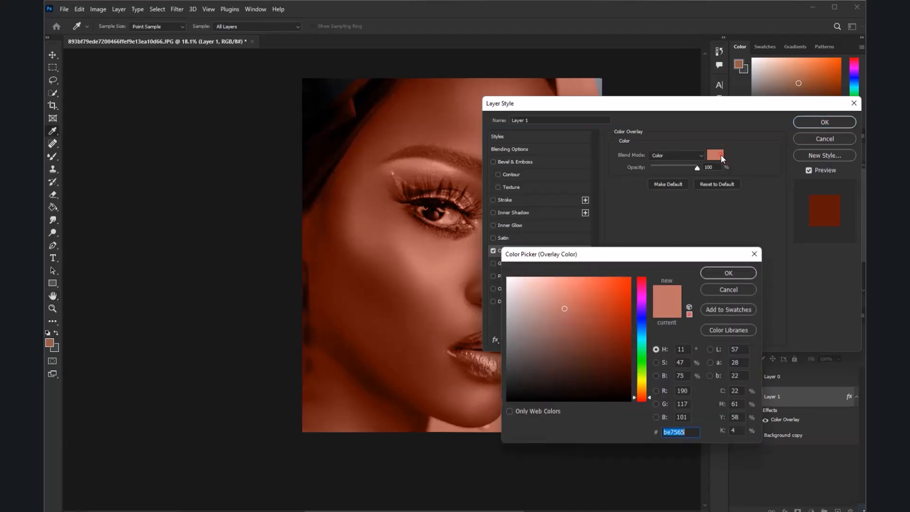
click(49, 342)
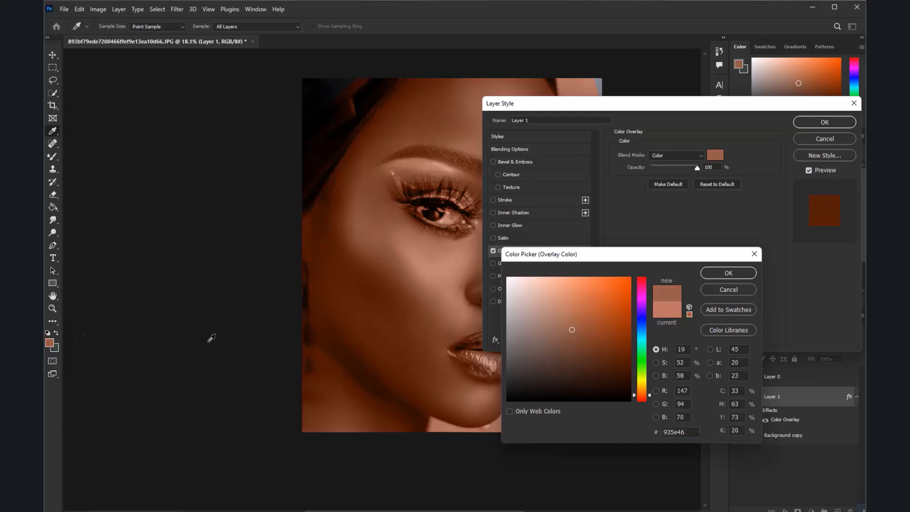
click(728, 273)
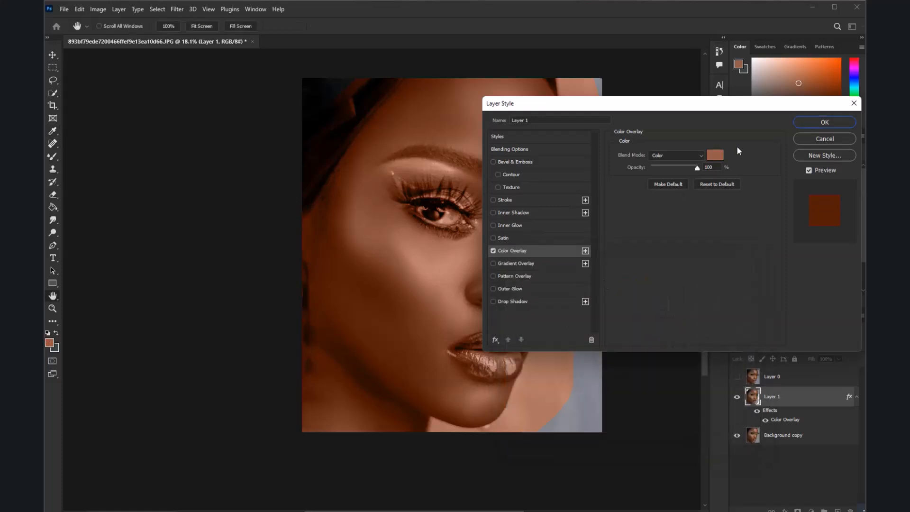
Accept the Color Overlay settings and compare the portrait with Layer 1 hidden and shown
click(810, 125)
scroll(380, 247, down, 2)
scroll(379, 256, up, 3)
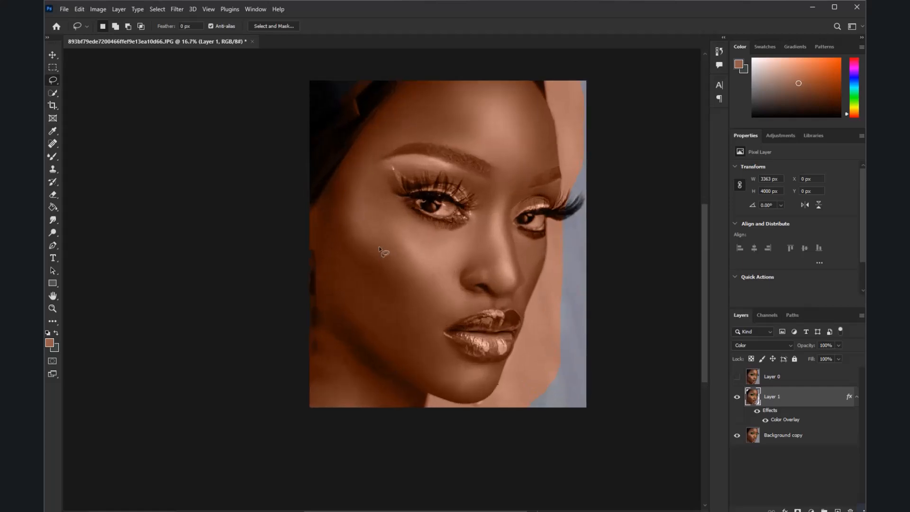
click(738, 397)
click(737, 397)
scroll(489, 206, down, 1)
scroll(468, 218, up, 2)
scroll(469, 218, up, 2)
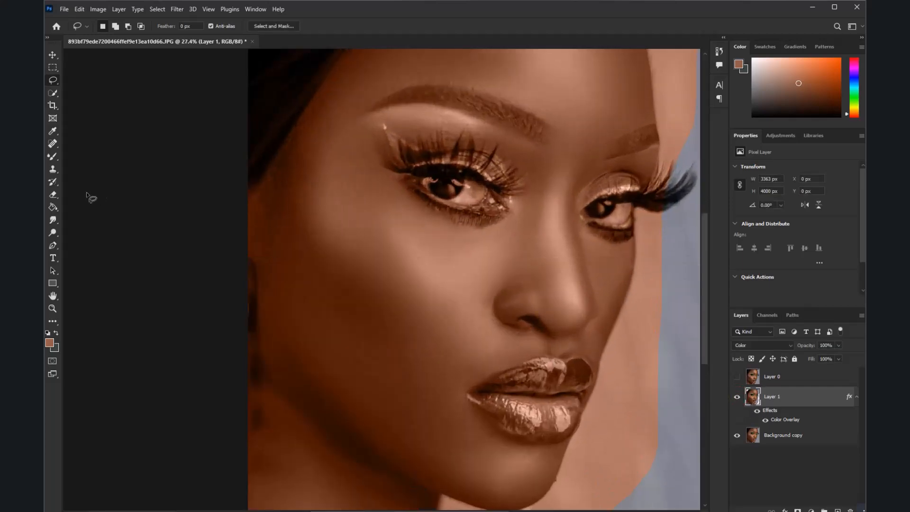
Erase the color tint from both eyes and their green eyeshadow on Layer 1 with a 400 px Eraser
click(54, 197)
scroll(470, 185, up, 2)
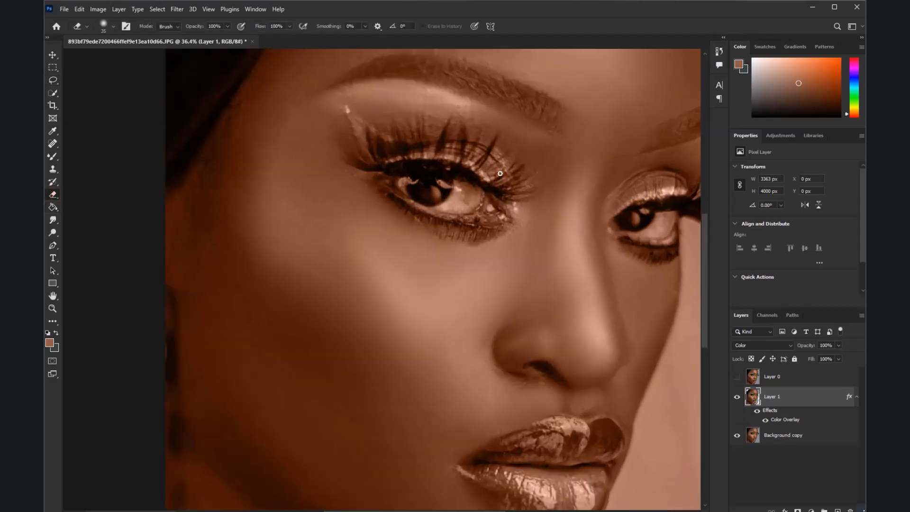
scroll(472, 183, down, 1)
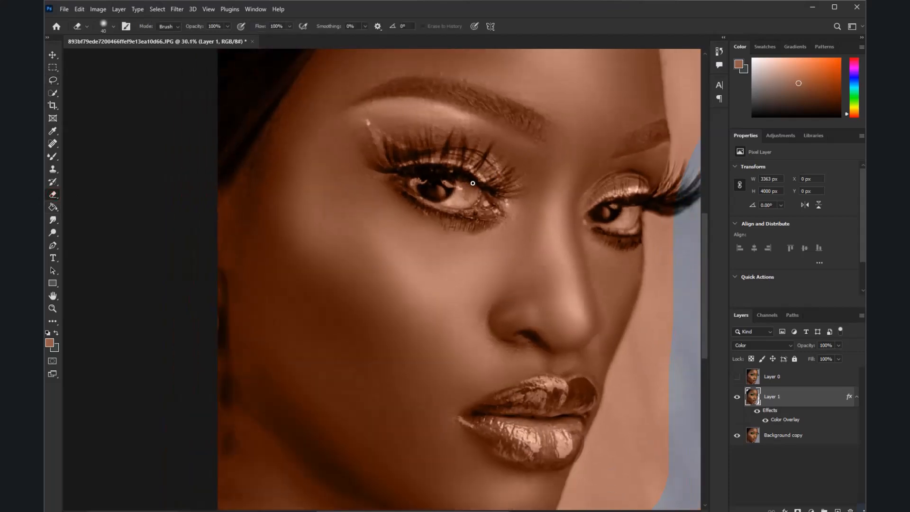
key(bracketright)
key(bracketright)
key(bracketright)
key(bracketright)
key(bracketright)
key(bracketright)
key(bracketright)
scroll(470, 180, up, 1)
mouse_move(417, 179)
mouse_down()
mouse_move(480, 198)
mouse_move(413, 178)
mouse_up()
mouse_move(596, 219)
mouse_down()
mouse_move(640, 211)
mouse_move(646, 224)
mouse_move(658, 216)
mouse_up()
mouse_move(457, 201)
mouse_down()
mouse_move(444, 178)
mouse_move(477, 204)
mouse_move(467, 192)
mouse_move(418, 185)
mouse_move(432, 167)
mouse_up()
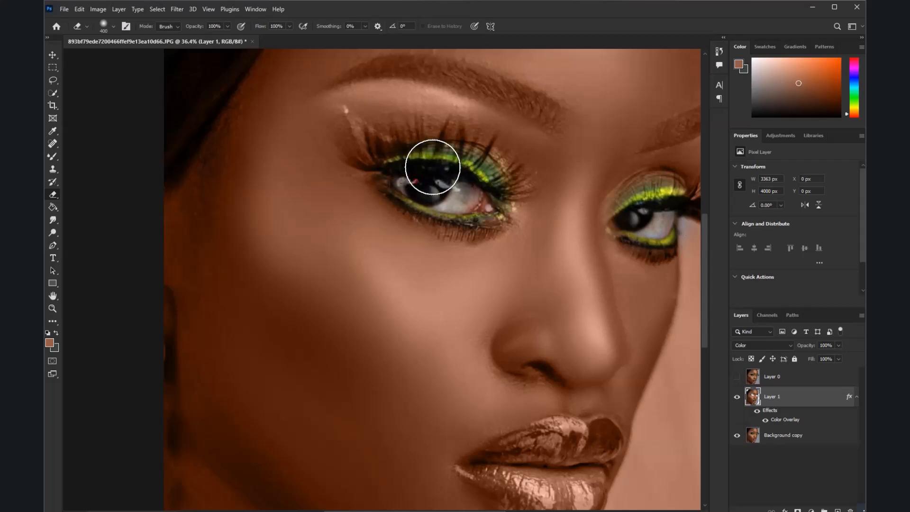
scroll(455, 185, down, 3)
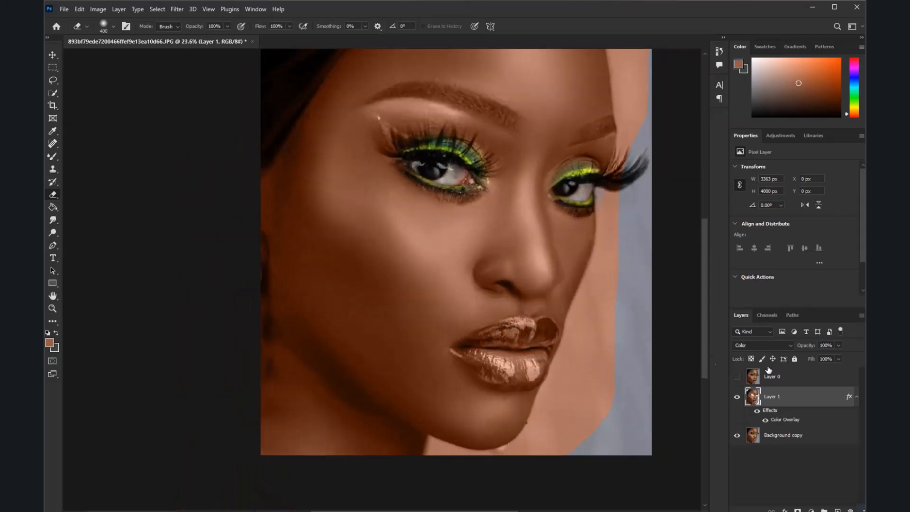
Compare the portrait with Layer 1 hidden and shown, and erase the color tint from the lips
click(737, 397)
click(738, 398)
scroll(518, 364, up, 2)
mouse_move(503, 343)
mouse_down()
mouse_move(542, 328)
mouse_move(499, 363)
mouse_move(473, 353)
mouse_move(525, 358)
mouse_move(547, 331)
mouse_move(509, 334)
mouse_move(487, 353)
mouse_move(507, 354)
mouse_up()
scroll(511, 330, down, 5)
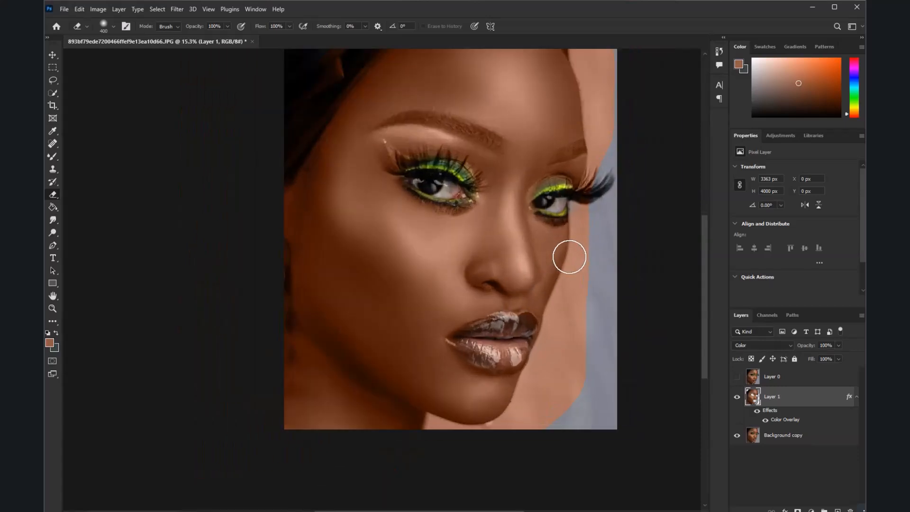
Erase the color tint from the grey background beside the face, neck and forehead with the Eraser at 100% opacity
scroll(569, 257, up, 2)
mouse_move(590, 193)
mouse_down()
mouse_move(562, 312)
mouse_move(573, 310)
mouse_up()
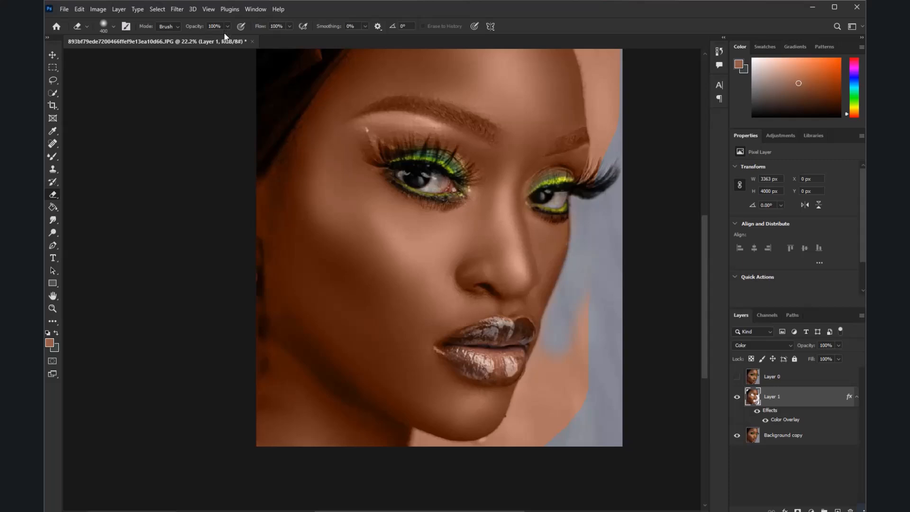
mouse_move(558, 345)
mouse_down()
mouse_move(563, 399)
mouse_move(586, 342)
mouse_move(570, 442)
mouse_move(559, 348)
mouse_move(508, 433)
mouse_up()
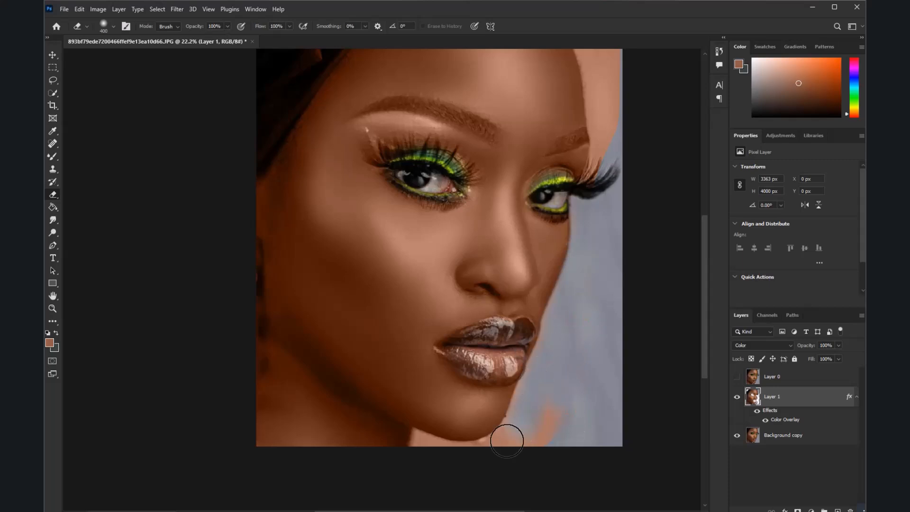
click(227, 26)
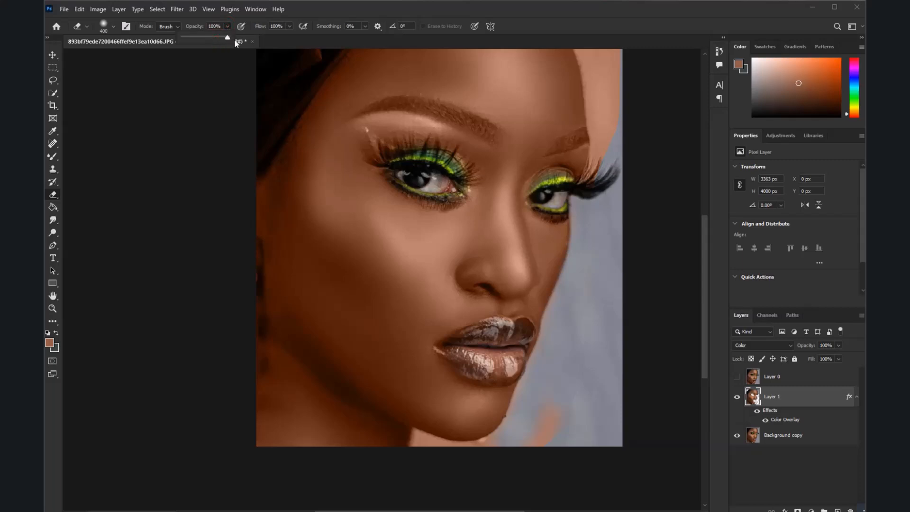
click(298, 32)
mouse_move(567, 407)
mouse_down()
mouse_move(526, 447)
mouse_move(449, 456)
mouse_move(422, 445)
mouse_move(468, 455)
mouse_up()
mouse_move(609, 163)
mouse_down()
mouse_move(592, 188)
mouse_move(603, 102)
mouse_move(590, 54)
mouse_move(622, 87)
mouse_move(620, 50)
mouse_up()
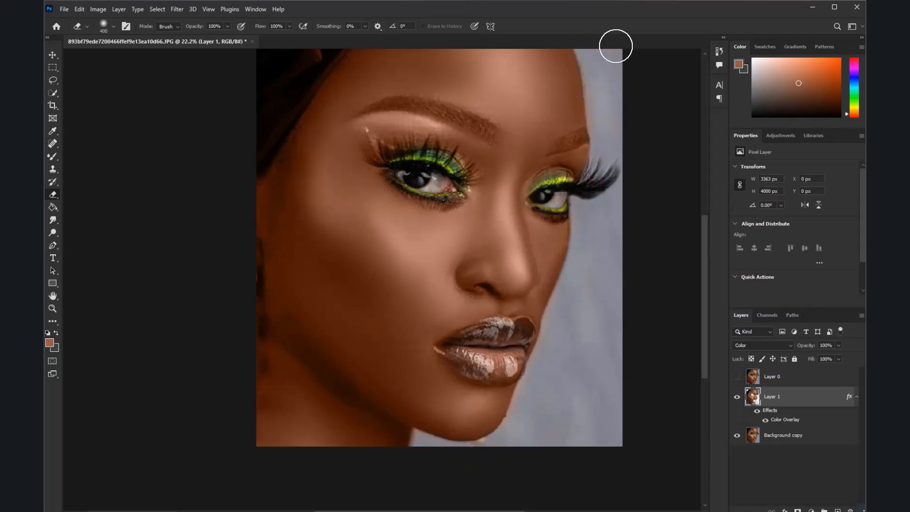
drag(328, 44, 367, 39)
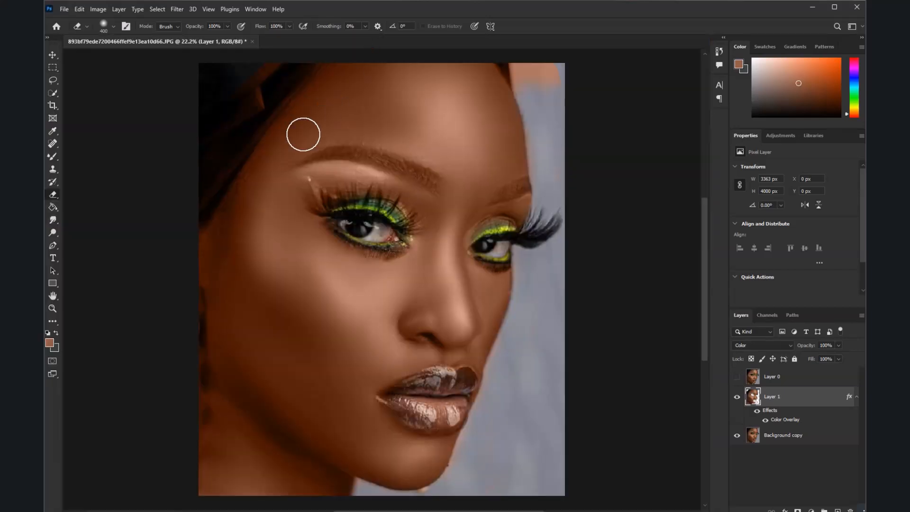
scroll(303, 135, down, 3)
scroll(294, 94, up, 1)
mouse_move(491, 87)
mouse_down()
mouse_move(494, 99)
mouse_move(514, 102)
mouse_up()
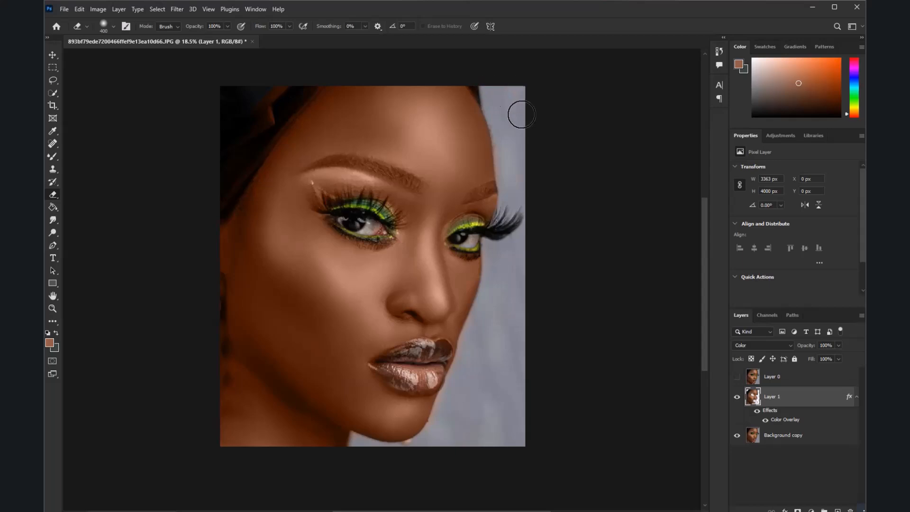
Erase the color tint from the dark headwrap above the forehead
mouse_move(309, 85)
mouse_down()
mouse_move(267, 108)
mouse_move(296, 83)
mouse_move(216, 203)
mouse_move(275, 95)
mouse_move(289, 89)
mouse_move(281, 107)
mouse_move(309, 84)
mouse_move(252, 157)
mouse_up()
scroll(321, 268, down, 2)
scroll(309, 251, up, 1)
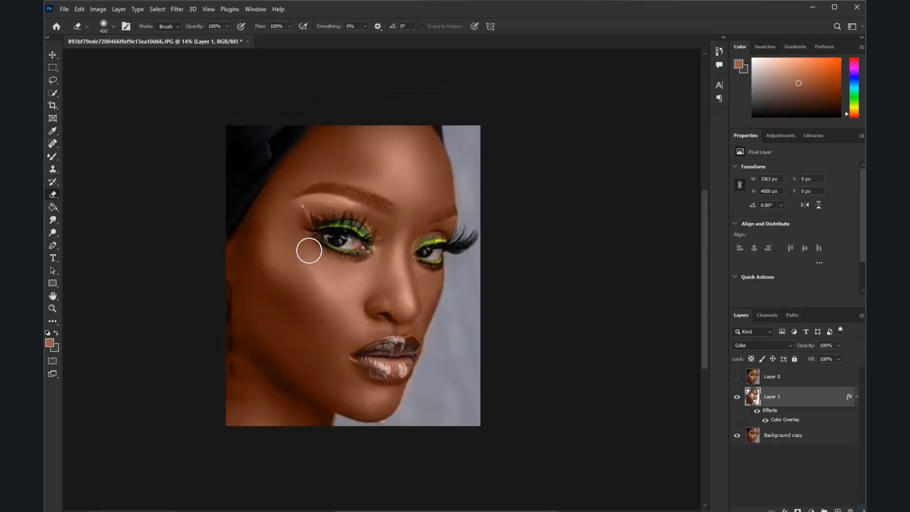
Toggle Layer 1's visibility repeatedly to compare the skin tone before and after recoloring
scroll(309, 250, up, 2)
click(738, 400)
click(738, 400)
click(738, 400)
click(738, 400)
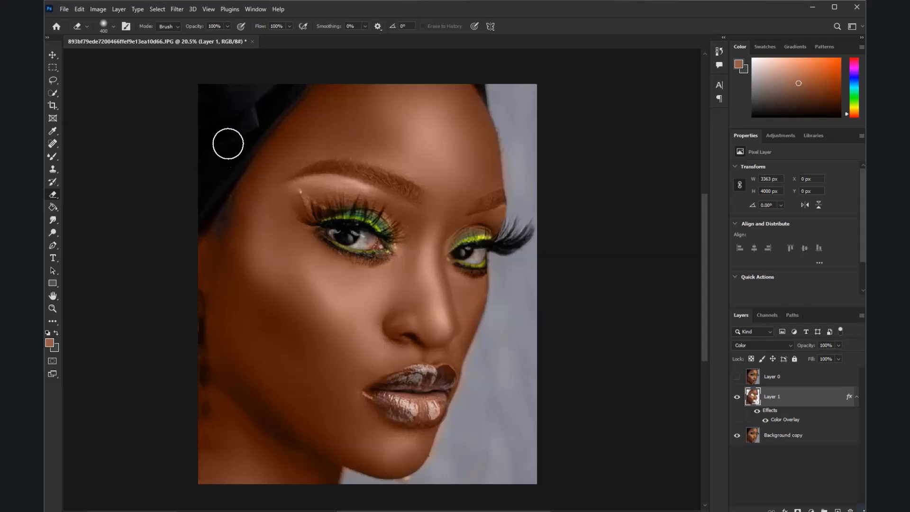
scroll(240, 155, down, 2)
scroll(242, 218, up, 2)
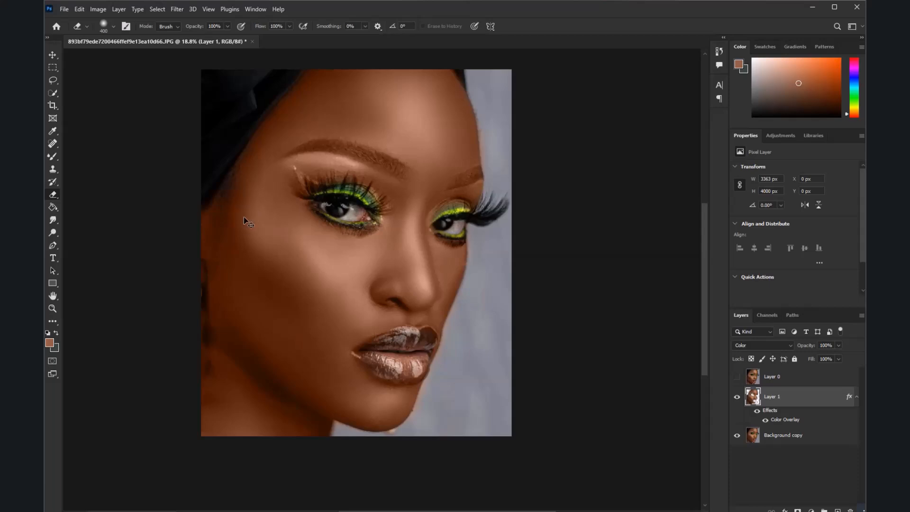
Set the Eraser's opacity to 40% and soften the tint along the headwrap edge and temple
scroll(237, 171, up, 1)
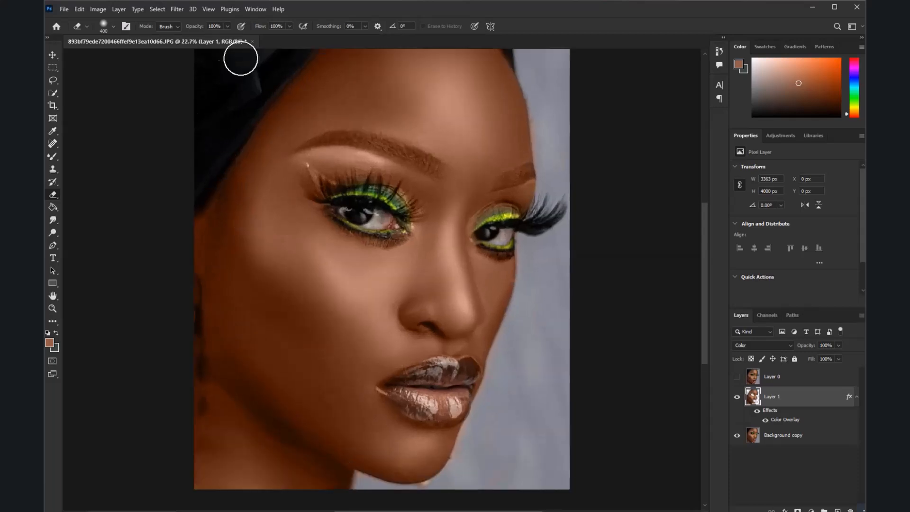
click(227, 26)
click(219, 159)
drag(256, 110, 217, 250)
drag(303, 64, 246, 125)
scroll(245, 124, down, 1)
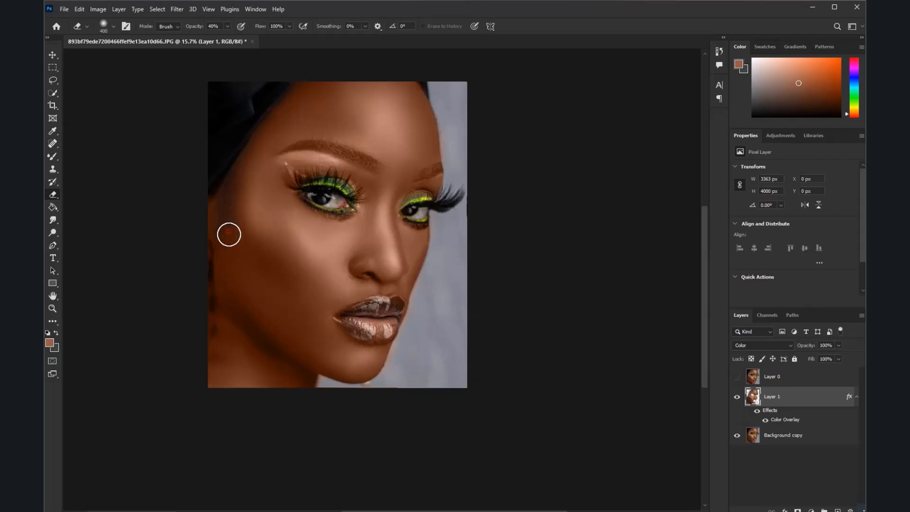
scroll(230, 224, down, 1)
scroll(237, 236, up, 2)
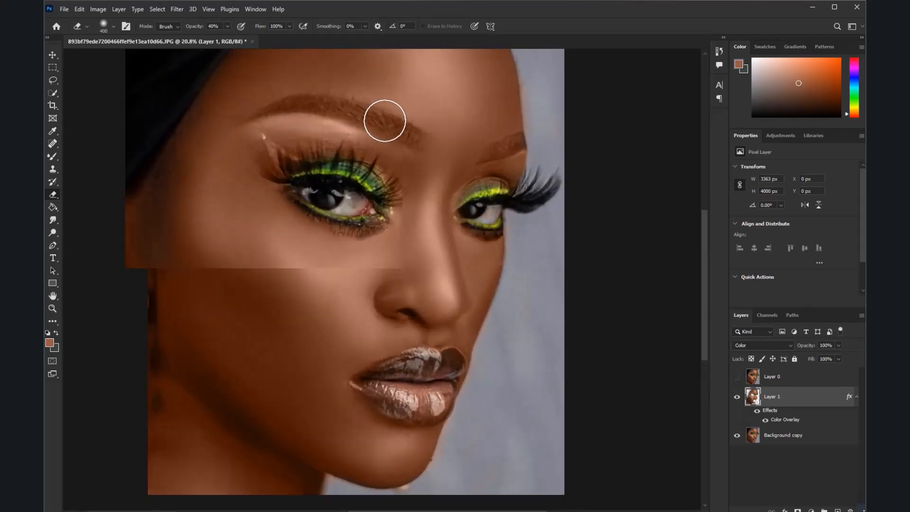
Reduce the Eraser size to 175 px and partly erase the color tint from both eyebrows
scroll(386, 117, up, 1)
click(737, 397)
key(bracketleft)
key(bracketleft)
key(bracketleft)
key(bracketleft)
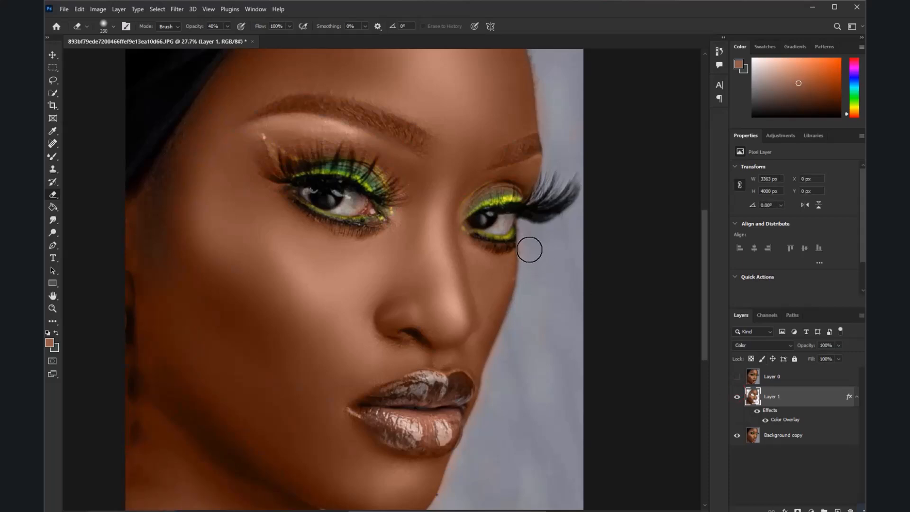
scroll(504, 161, up, 1)
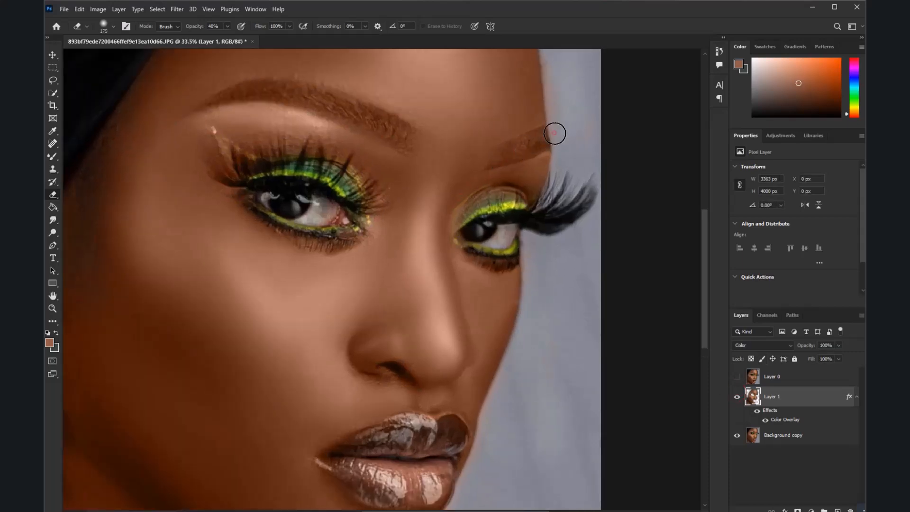
drag(503, 158, 546, 133)
mouse_move(410, 134)
mouse_down()
mouse_move(323, 97)
mouse_move(225, 97)
mouse_up()
mouse_move(402, 137)
mouse_down()
mouse_move(316, 105)
mouse_move(248, 96)
mouse_up()
scroll(465, 162, down, 8)
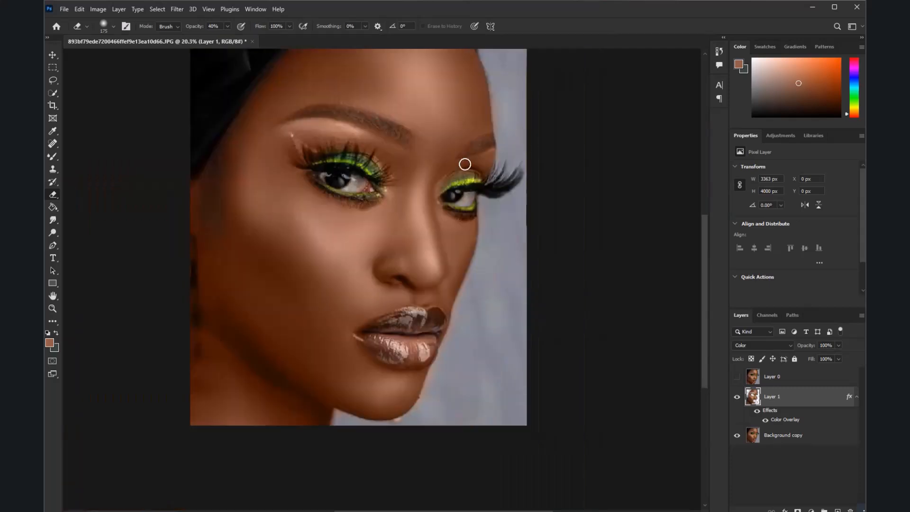
scroll(373, 167, up, 4)
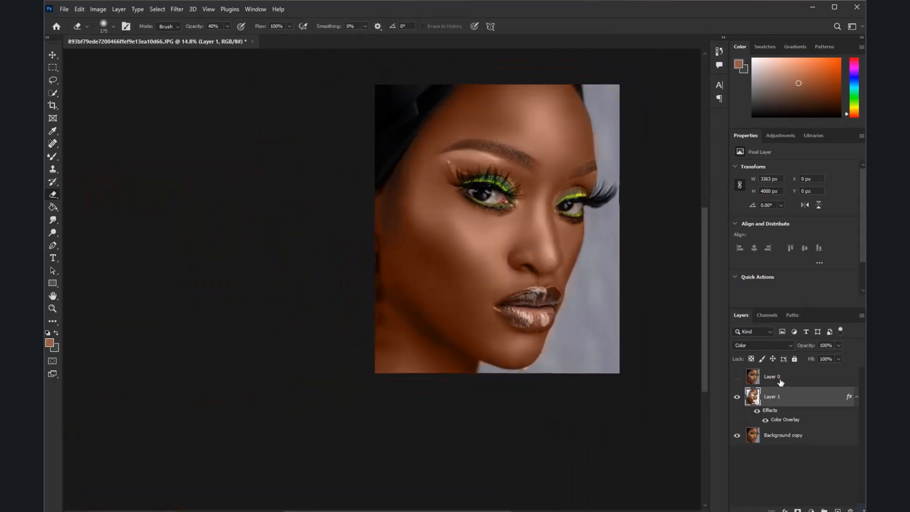
Merge Layer 1 with Background copy, turn on Layer 0's visibility and make it the active layer
click(783, 438)
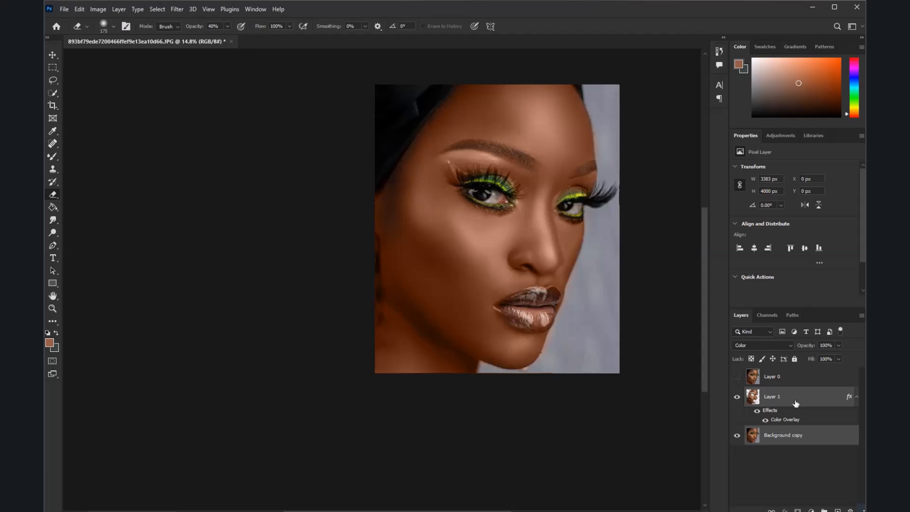
key(ctrl+e)
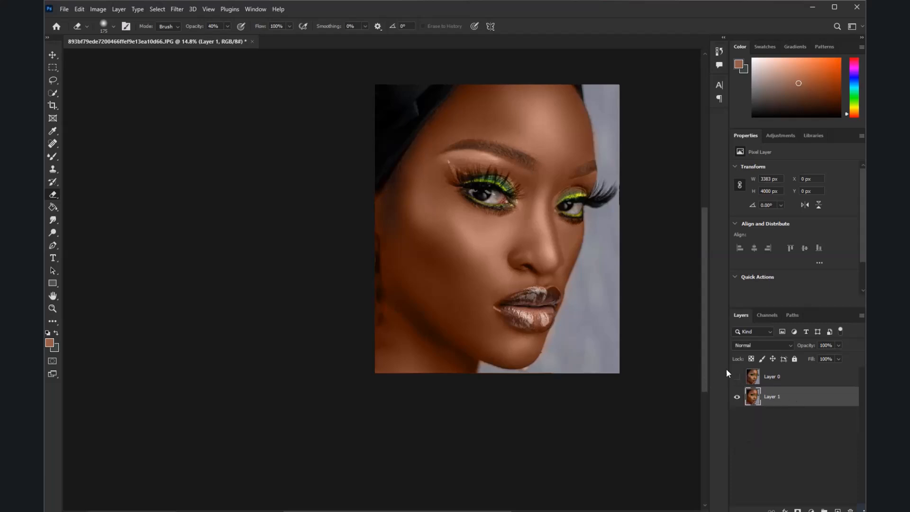
click(737, 377)
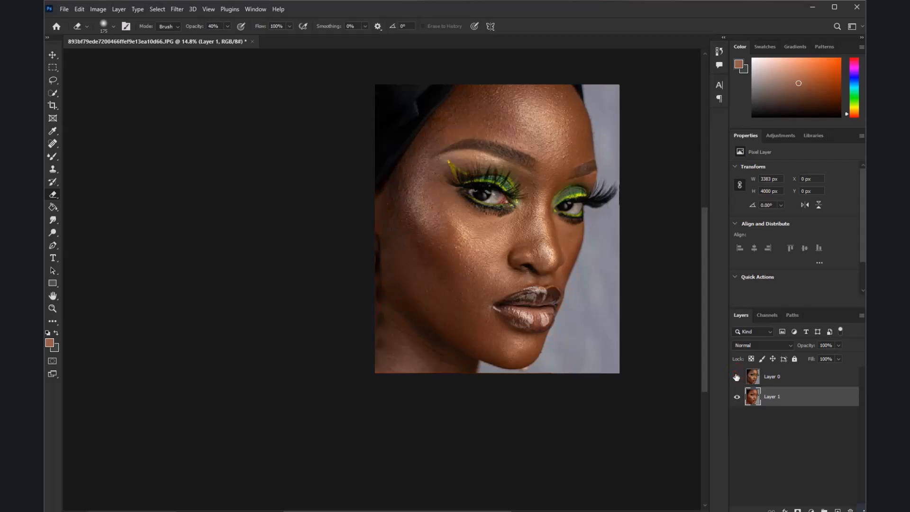
click(771, 377)
click(100, 9)
click(790, 380)
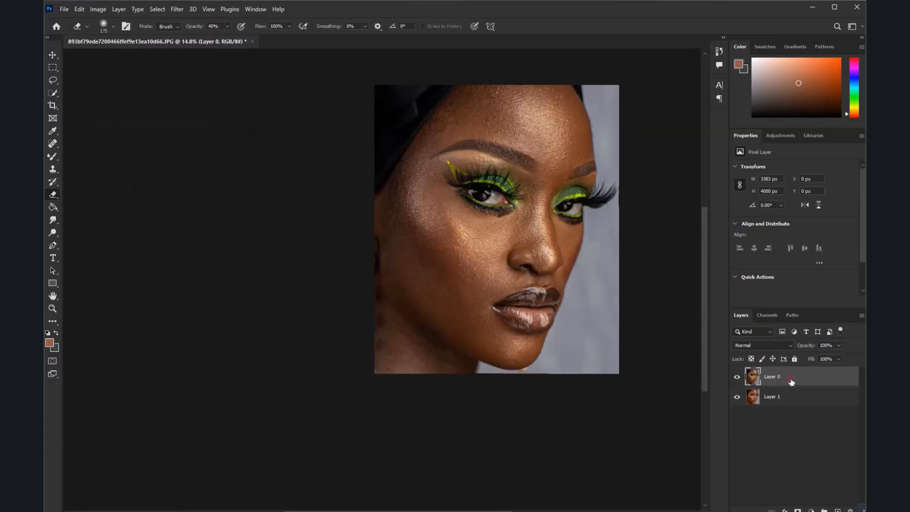
Turn Layer 0 black and white by removing its saturation with a Hue/Saturation adjustment
scroll(474, 154, up, 2)
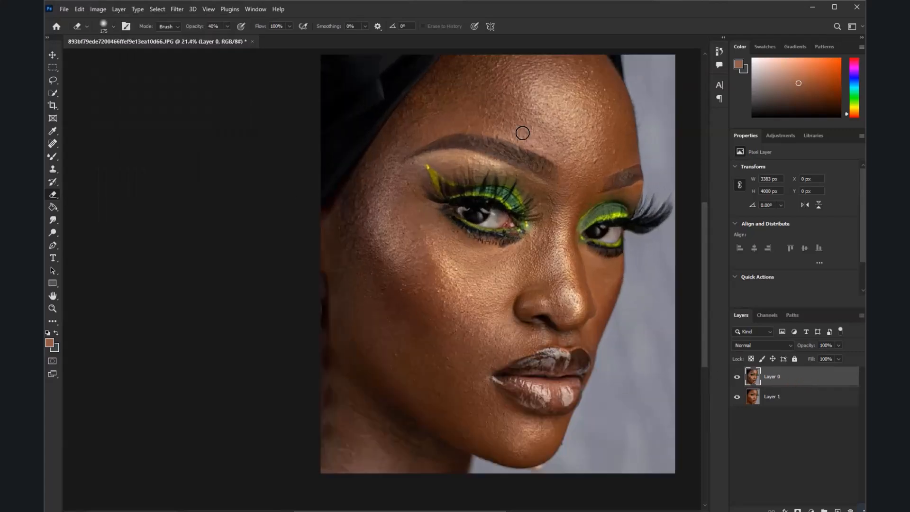
click(94, 9)
click(107, 36)
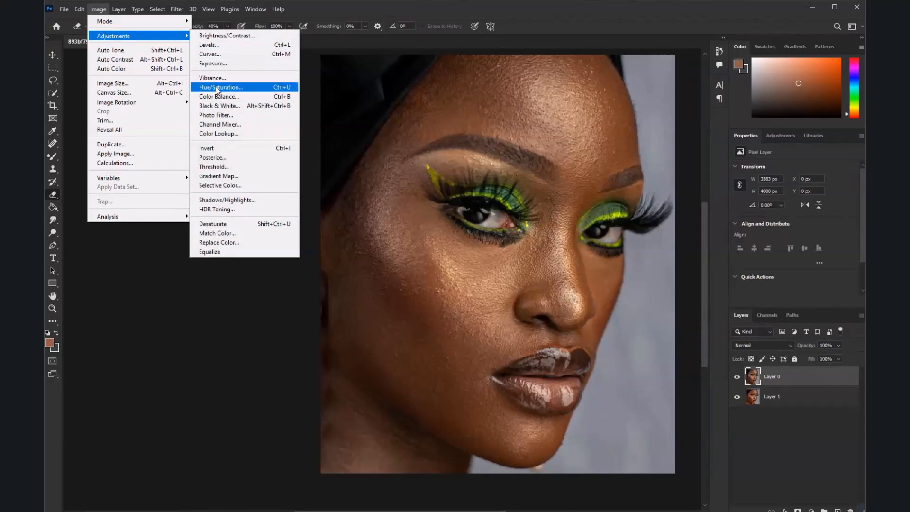
click(218, 91)
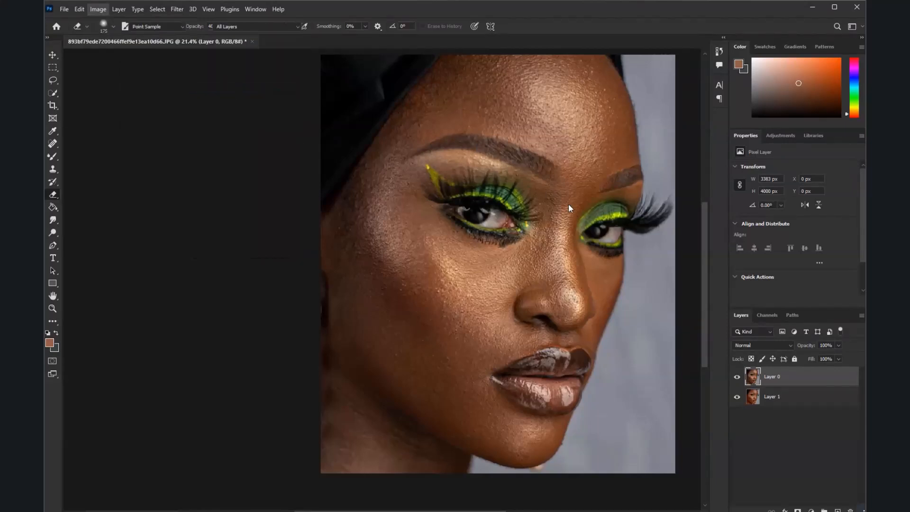
drag(697, 152, 636, 150)
click(807, 76)
scroll(417, 54, up, 1)
key(e)
Apply a High Pass filter with a 3.1 pixel radius to the black-and-white Layer 0
click(183, 11)
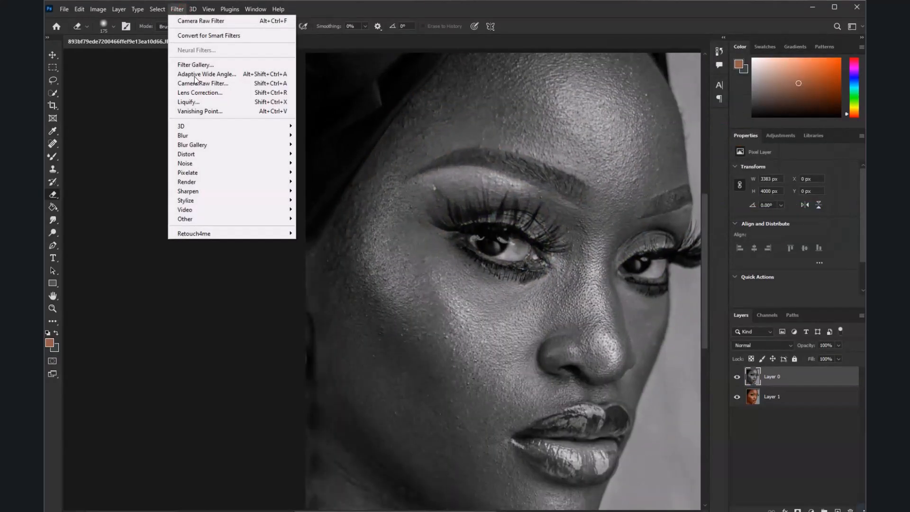
mouse_move(240, 226)
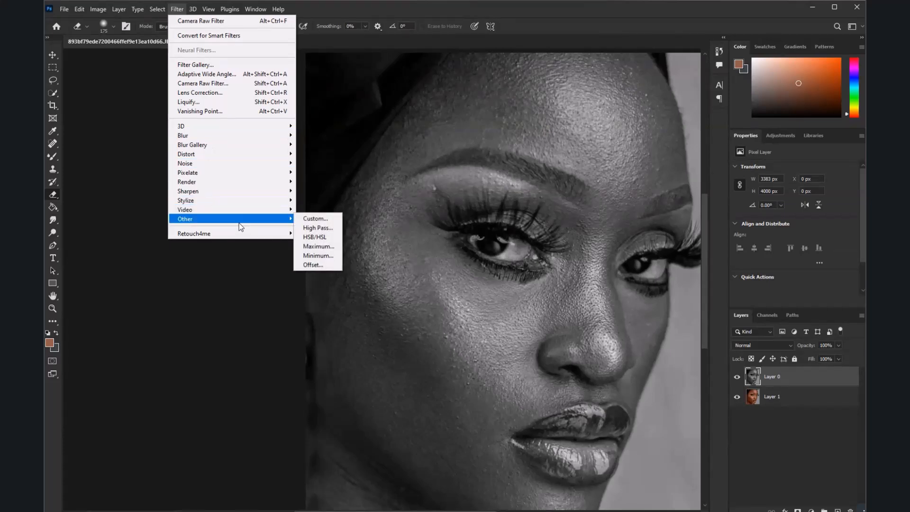
click(317, 228)
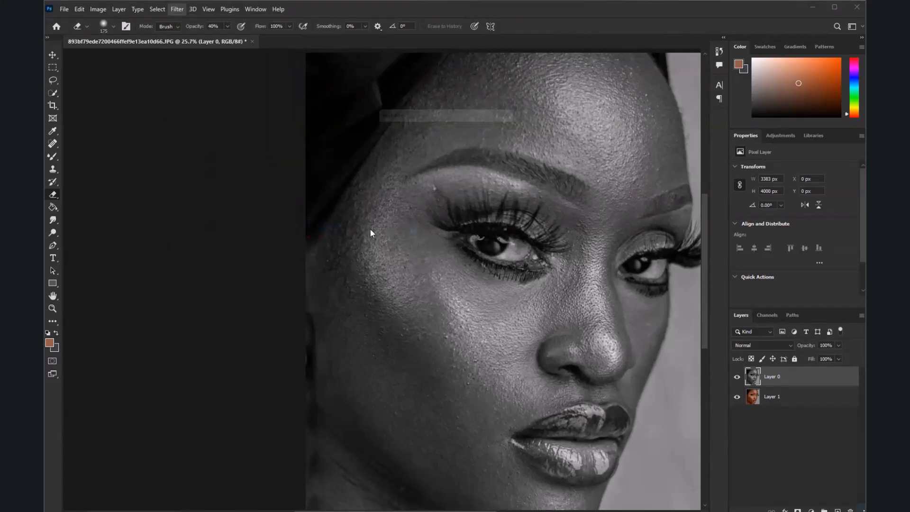
drag(388, 255, 396, 255)
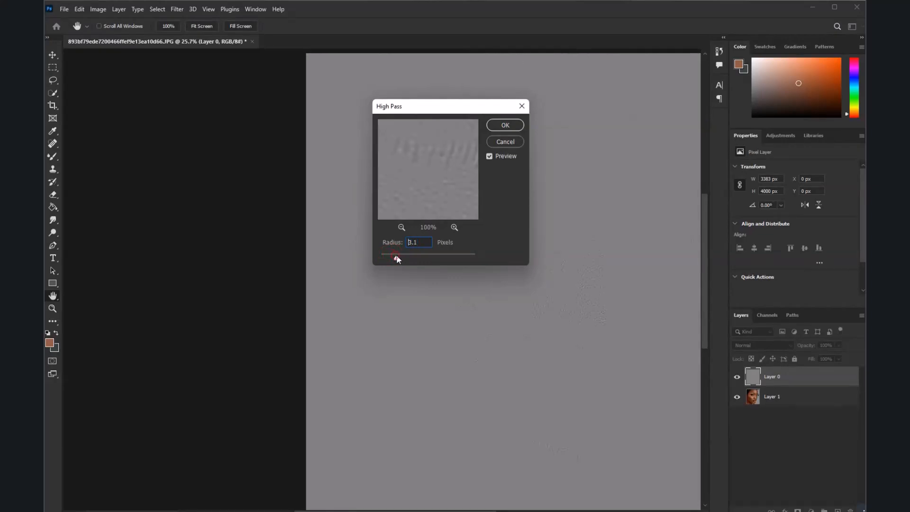
click(495, 127)
key(e)
scroll(522, 263, down, 1)
scroll(542, 272, up, 4)
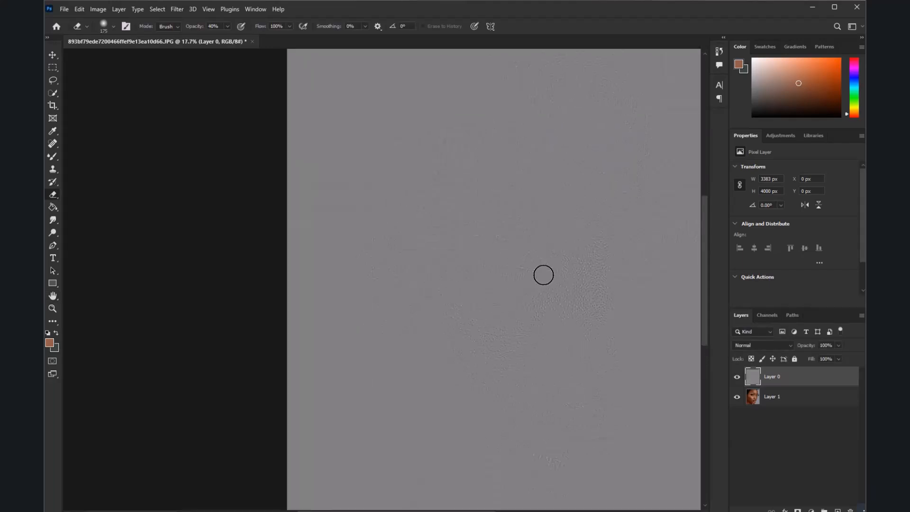
Set Layer 0's blend mode to Linear Light and inspect the skin texture with the Move Tool active
click(753, 345)
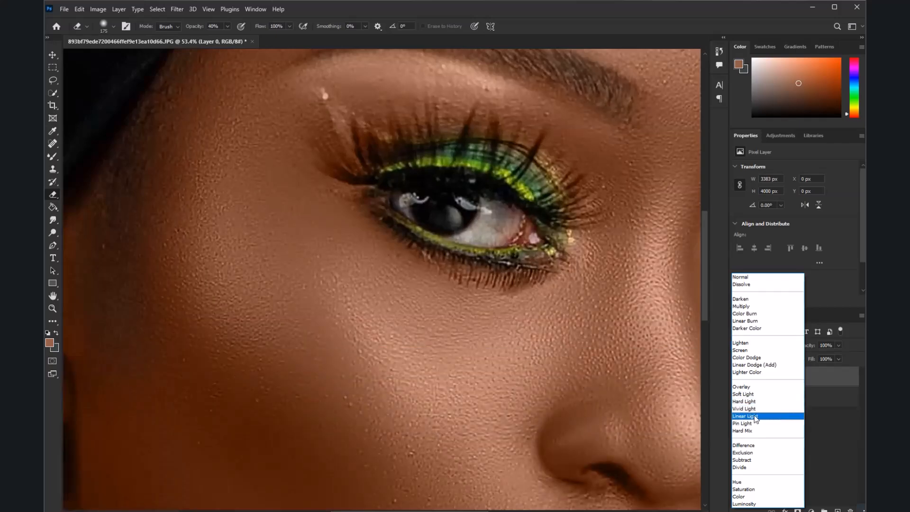
click(754, 415)
click(55, 54)
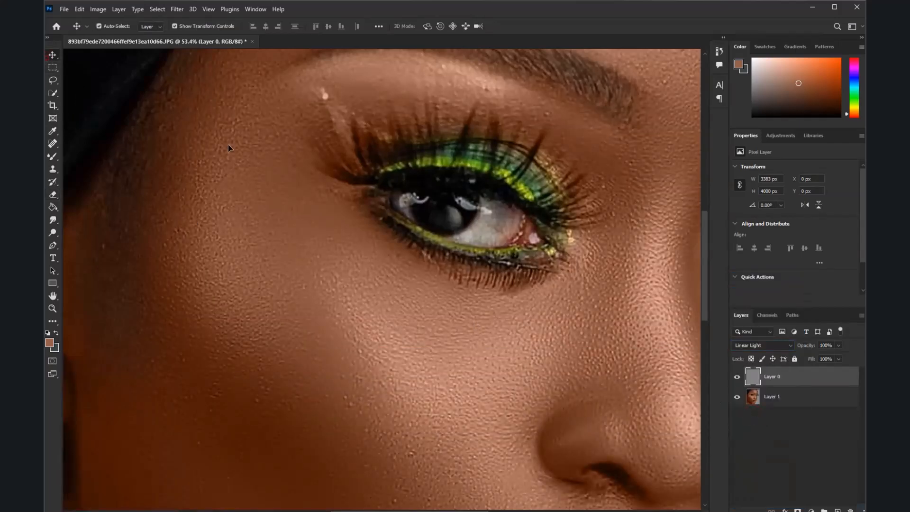
scroll(439, 240, down, 10)
scroll(439, 239, up, 5)
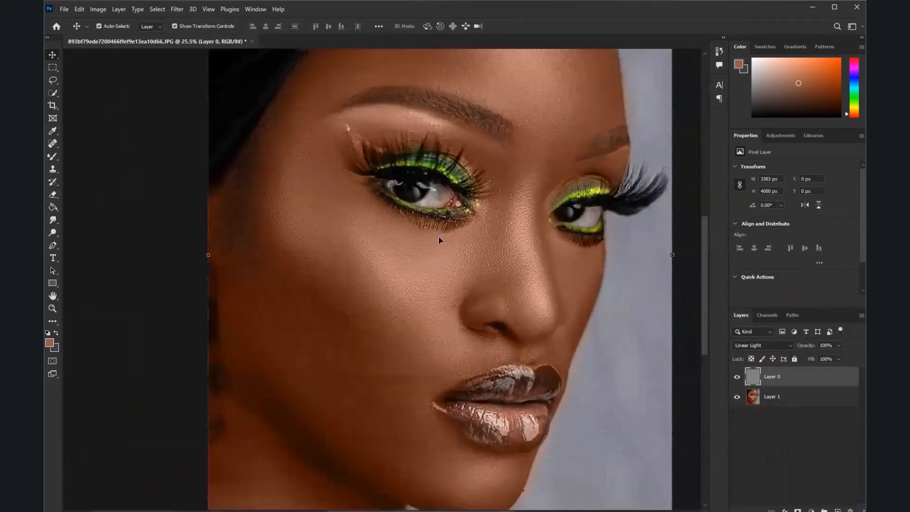
Undo Layer 0's Linear Light blending and High Pass filter, and reapply High Pass with a different radius
key(ctrl+z)
key(ctrl+z)
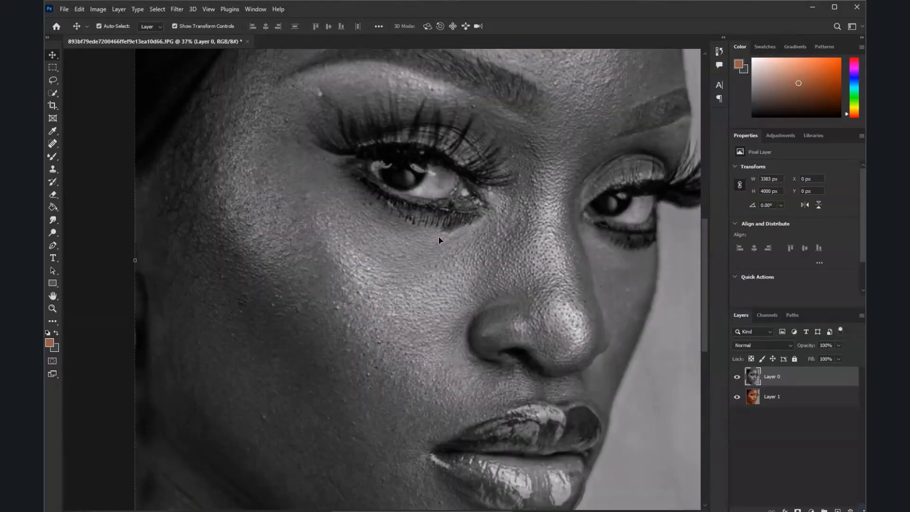
click(177, 9)
mouse_move(222, 219)
click(317, 228)
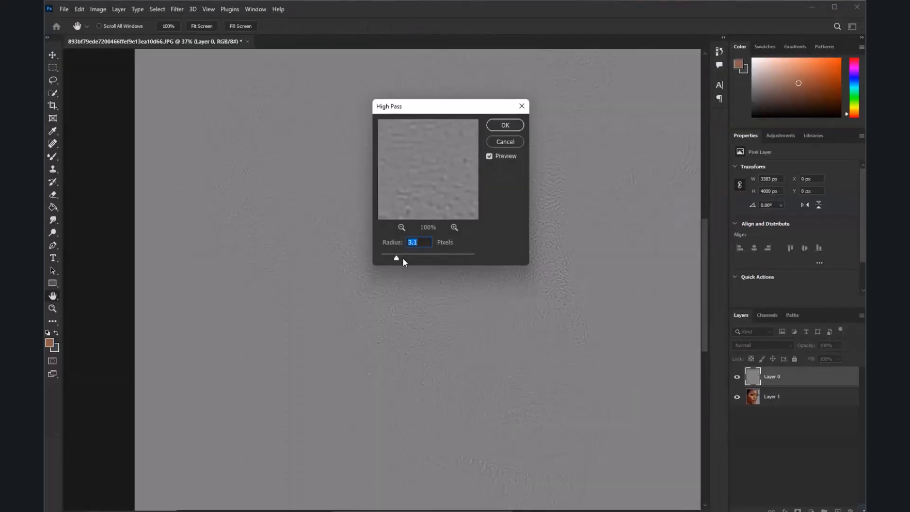
click(405, 257)
drag(405, 257, 406, 257)
click(505, 126)
scroll(519, 289, down, 3)
scroll(507, 248, up, 6)
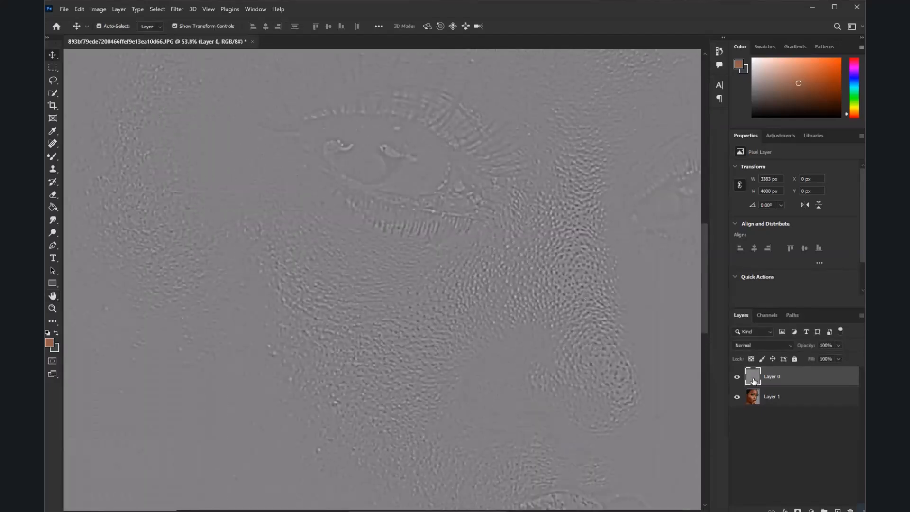
Set Layer 0's blend mode to Linear Light and inspect the skin texture up close and at full view
click(758, 347)
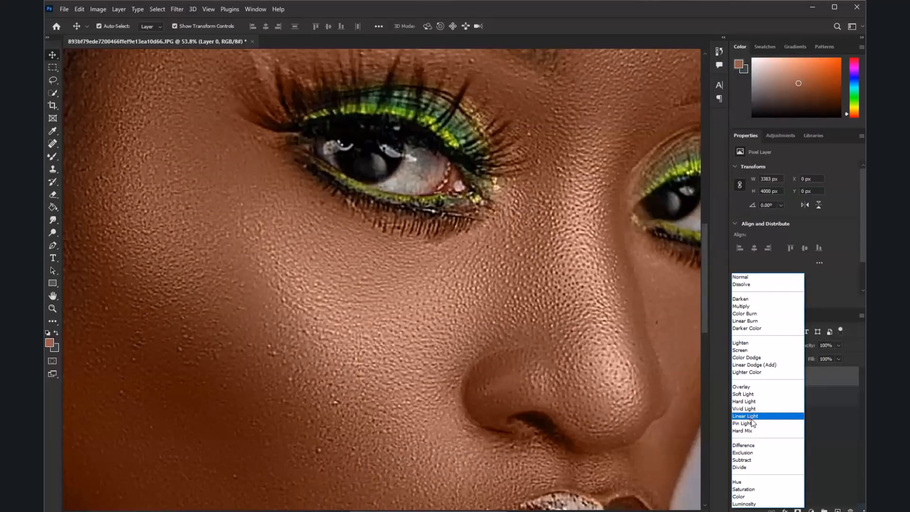
click(756, 420)
scroll(456, 254, down, 3)
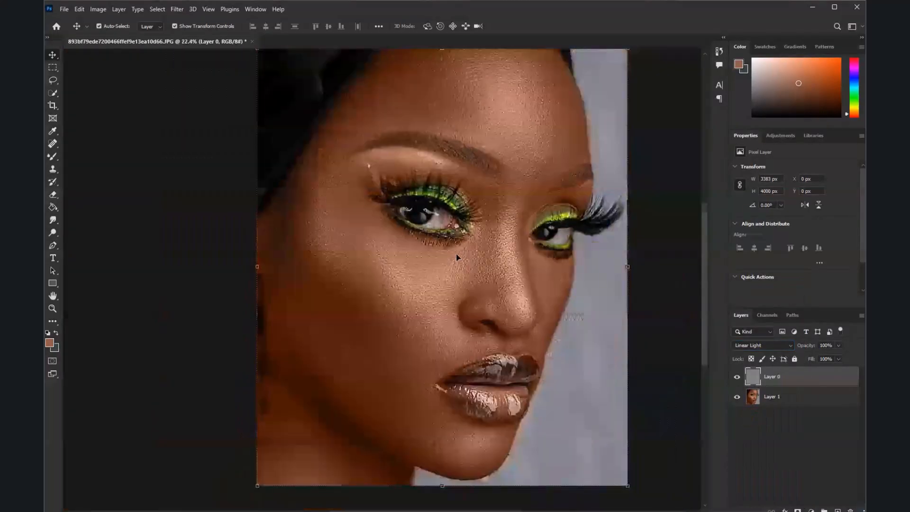
scroll(549, 247, up, 4)
scroll(549, 247, down, 4)
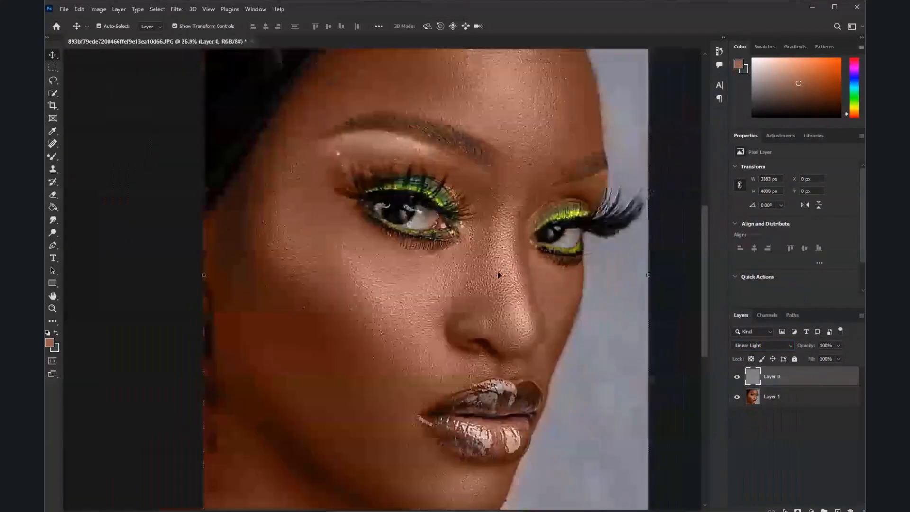
scroll(389, 161, up, 2)
scroll(388, 160, down, 2)
scroll(389, 160, down, 1)
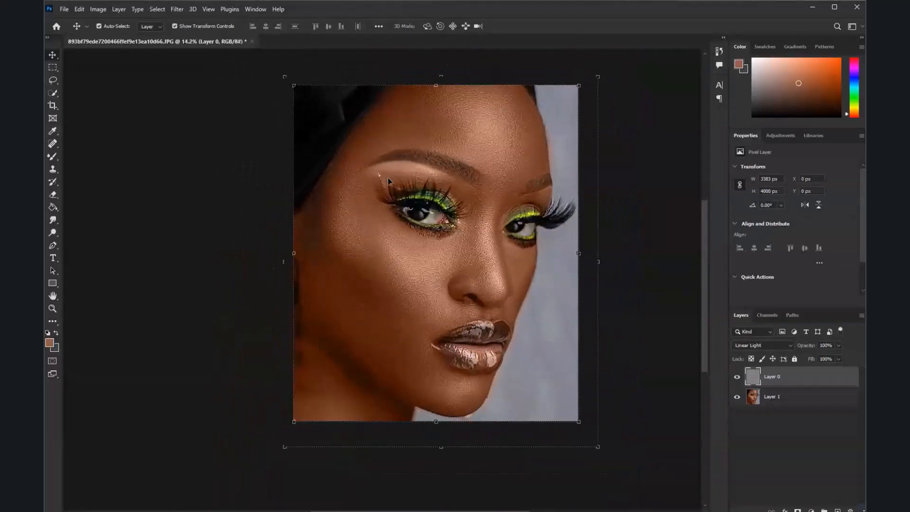
Merge the High Pass texture layer, Layer 0, down into Layer 1
scroll(388, 177, up, 2)
key(ctrl+e)
scroll(384, 178, down, 3)
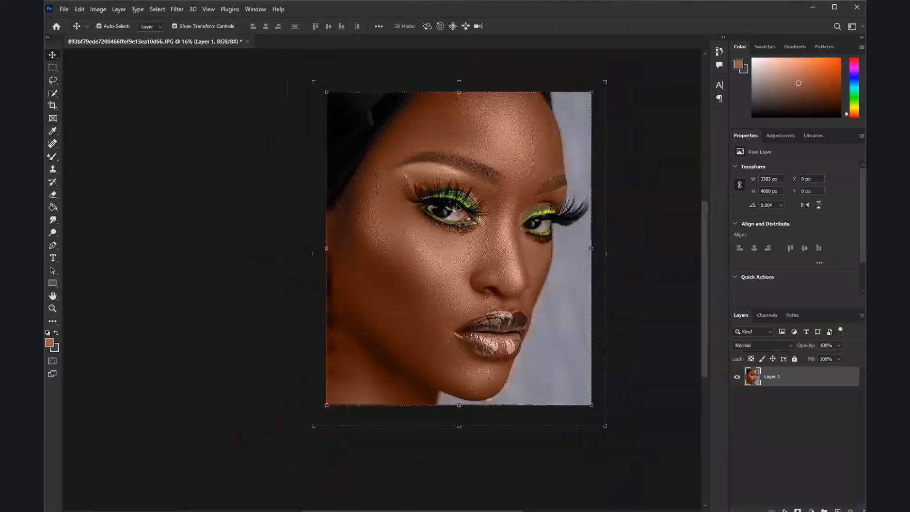
scroll(456, 204, up, 3)
scroll(437, 225, up, 1)
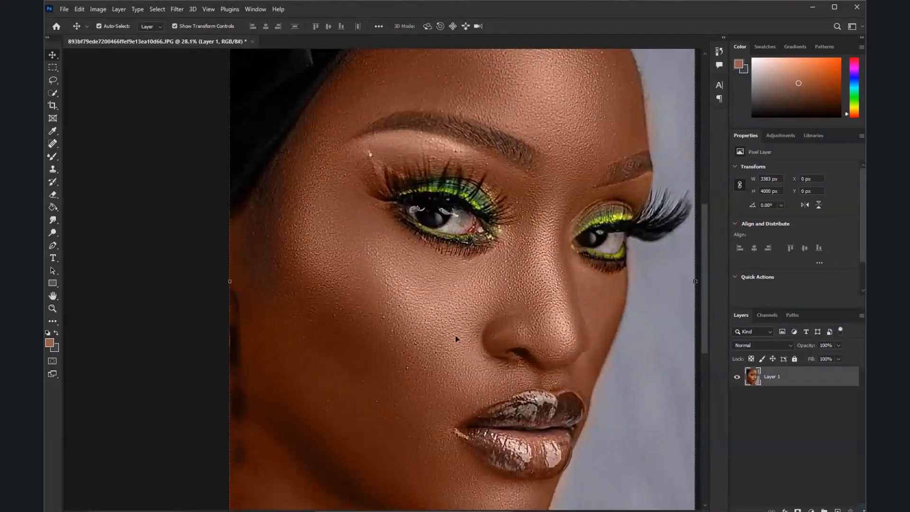
Set the foreground color to a bright red and add a new empty layer above Layer 1
click(52, 342)
drag(650, 290, 616, 285)
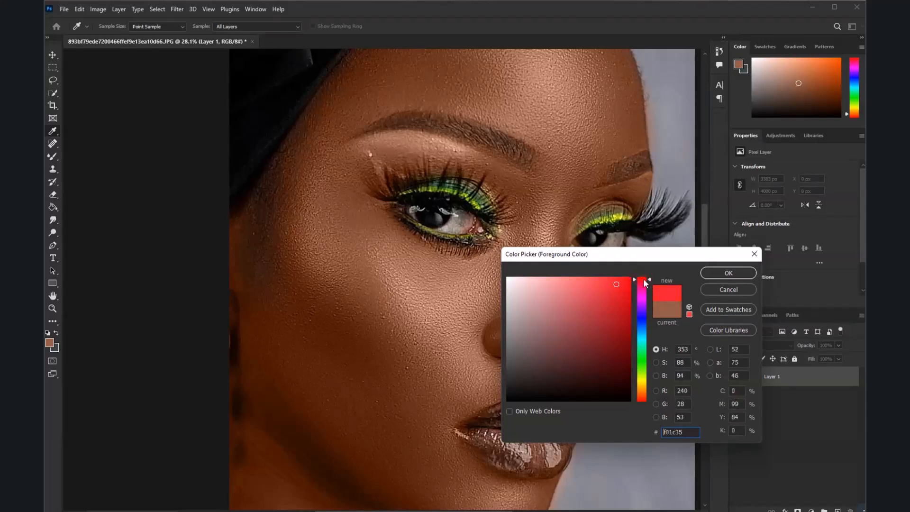
click(729, 273)
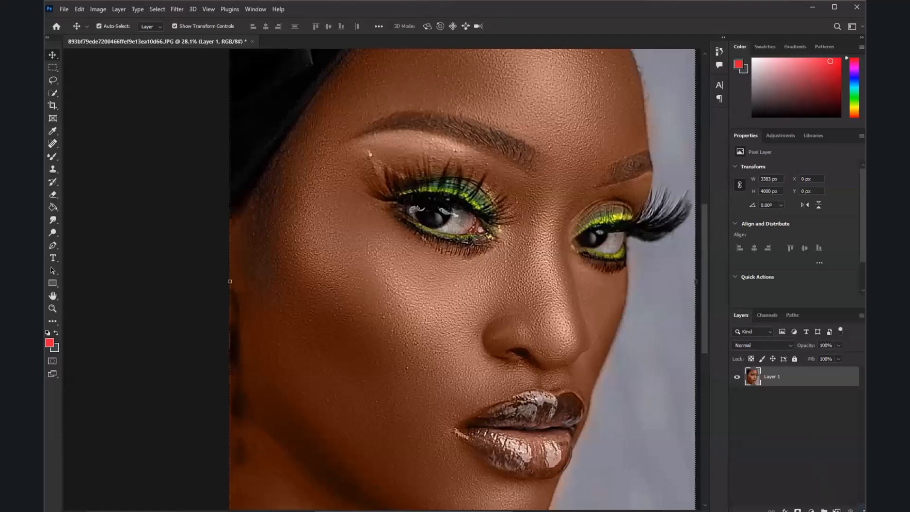
click(838, 510)
scroll(581, 283, down, 2)
scroll(459, 243, up, 2)
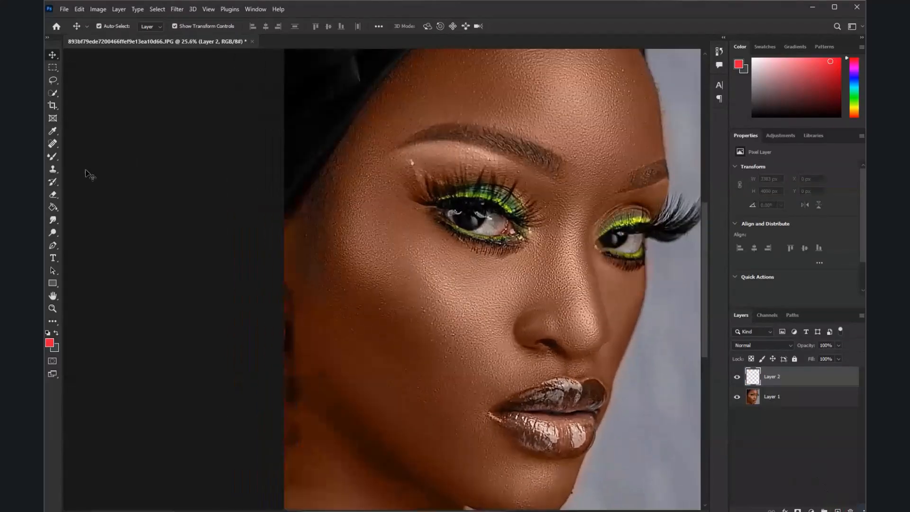
click(50, 160)
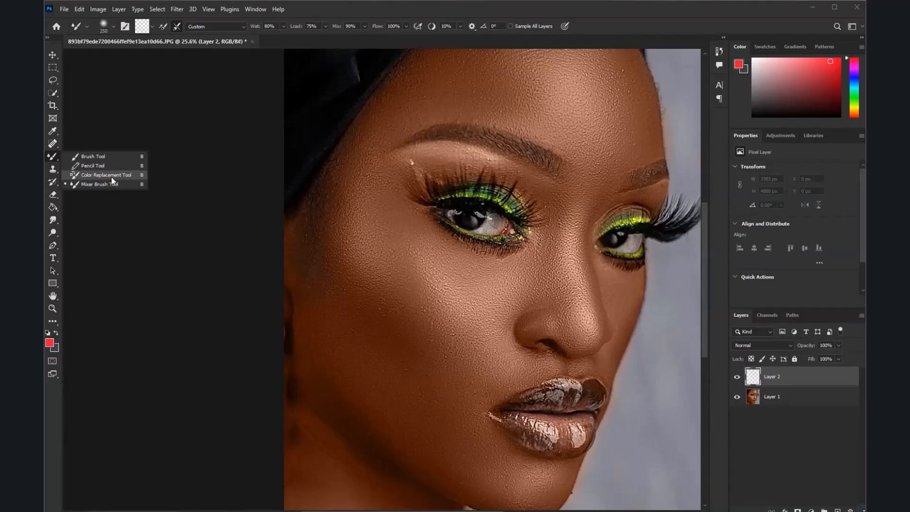
click(112, 176)
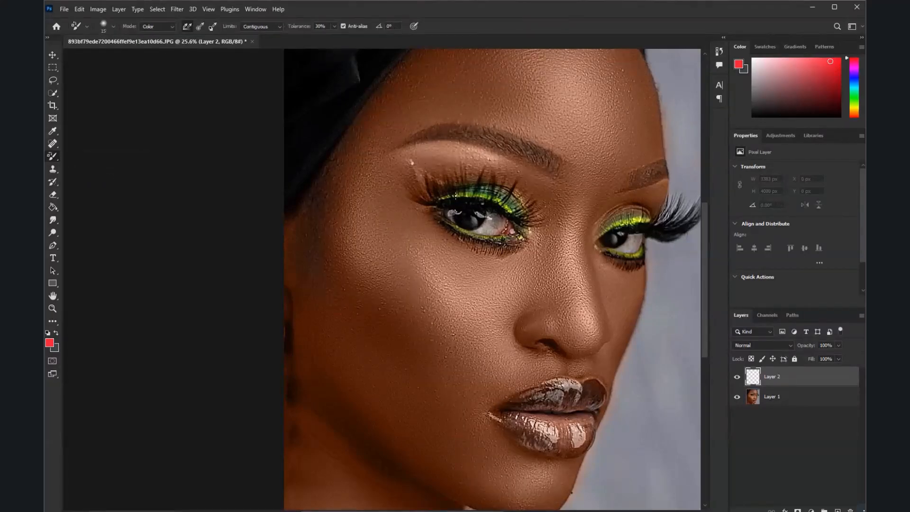
key(bracketright)
key(bracketright)
key(bracketright)
key(bracketright)
key(bracketright)
key(bracketright)
key(bracketright)
key(bracketright)
key(bracketright)
key(bracketright)
key(bracketright)
key(bracketright)
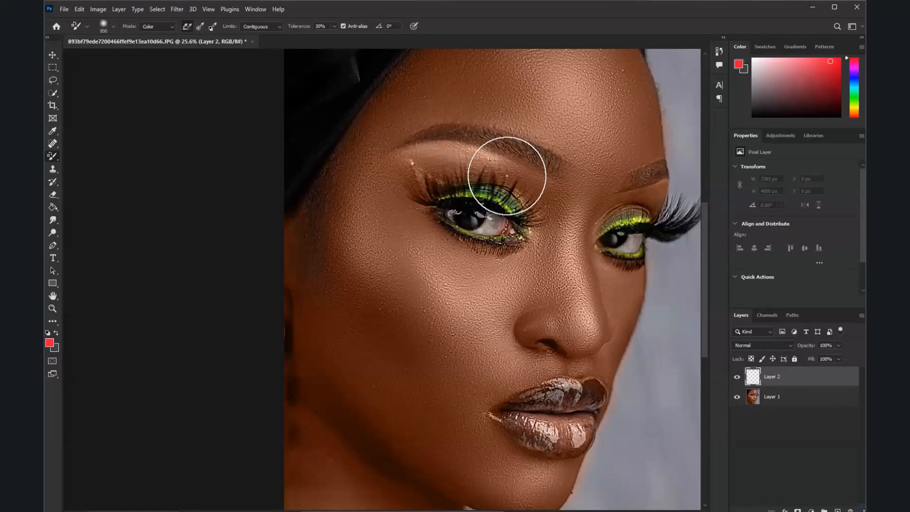
scroll(504, 163, up, 1)
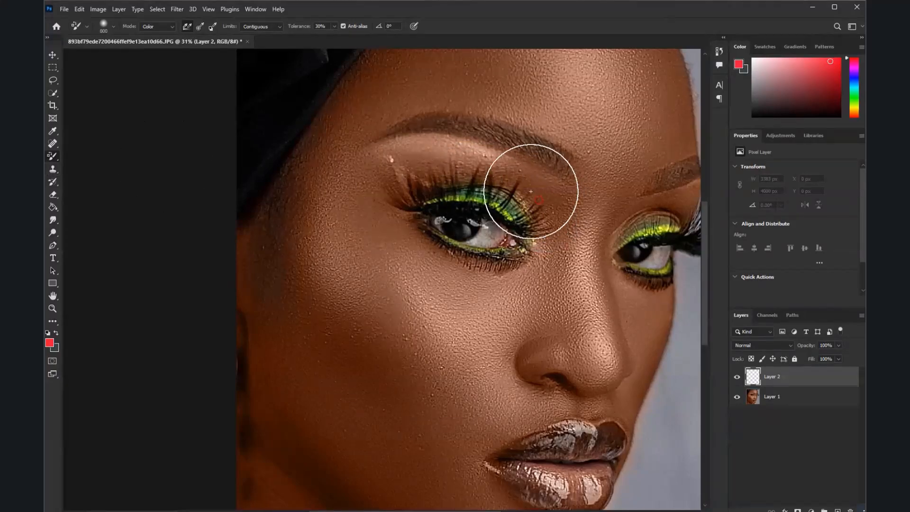
Paint red over the nearer eye's upper lid on Layer 2 with a 500 px Brush at 36% opacity
right_click(54, 161)
click(76, 158)
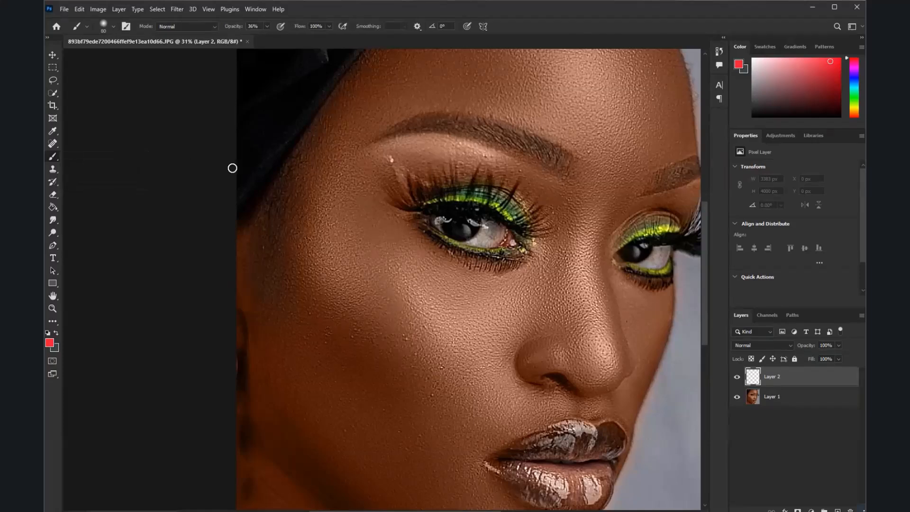
key(bracketright)
key(bracketright)
key(bracketright)
key(bracketright)
key(bracketright)
key(bracketright)
key(bracketright)
key(bracketright)
key(bracketright)
mouse_move(532, 195)
mouse_down()
mouse_move(543, 203)
mouse_move(467, 159)
mouse_move(382, 168)
mouse_move(496, 166)
mouse_move(560, 220)
mouse_up()
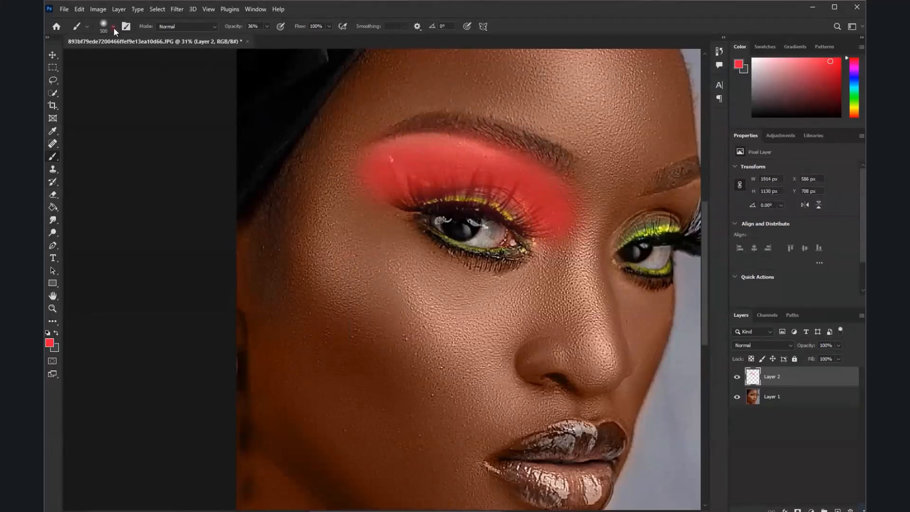
Check the Soft Round brush settings and paint red over the farther eye's upper lid on Layer 2
click(113, 27)
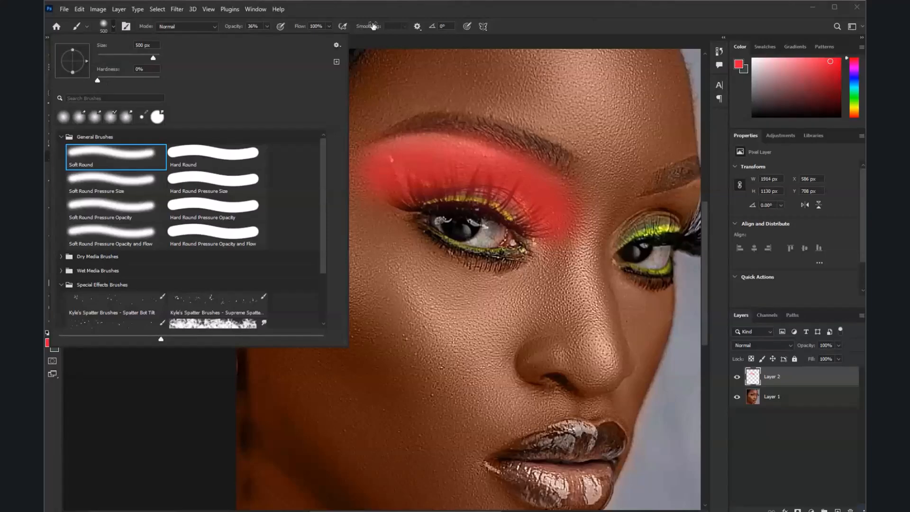
drag(388, 12, 393, 16)
drag(626, 222, 673, 213)
Set Layer 2's blend mode to Color and lower its opacity to 51%
scroll(433, 203, down, 3)
click(768, 349)
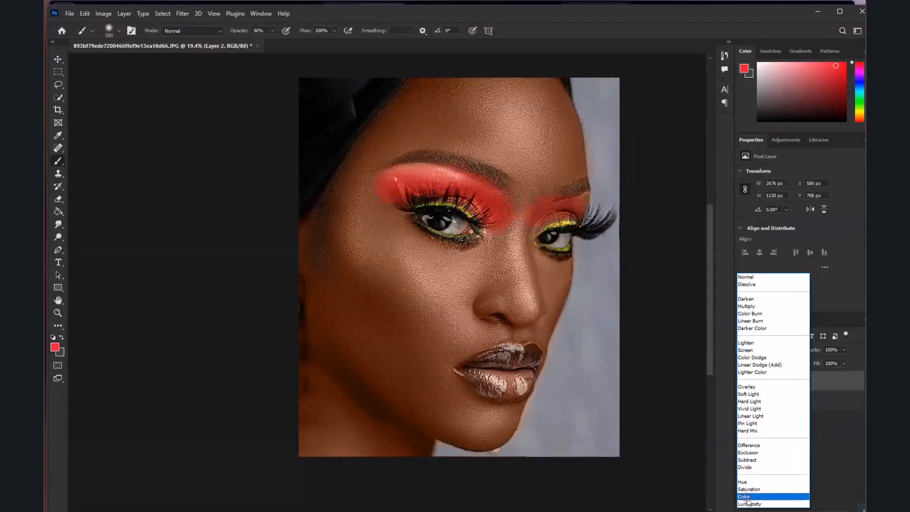
click(746, 497)
click(844, 350)
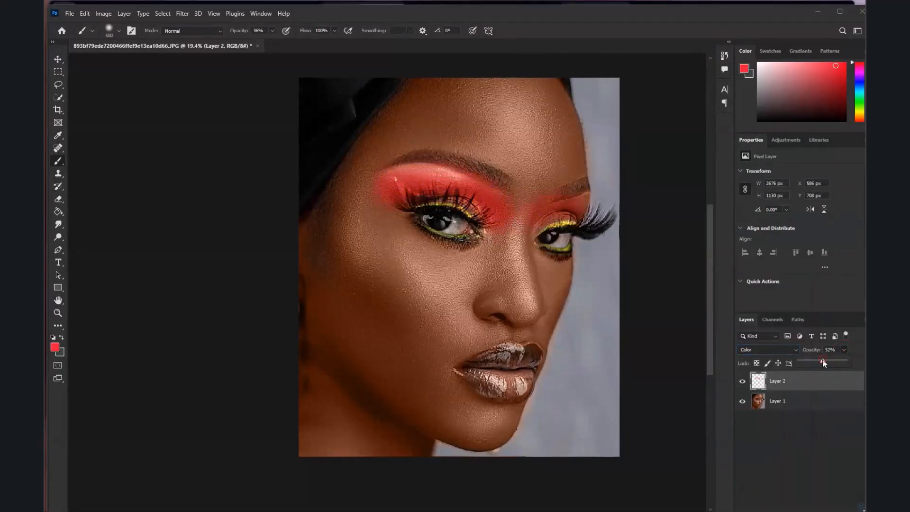
scroll(461, 190, up, 2)
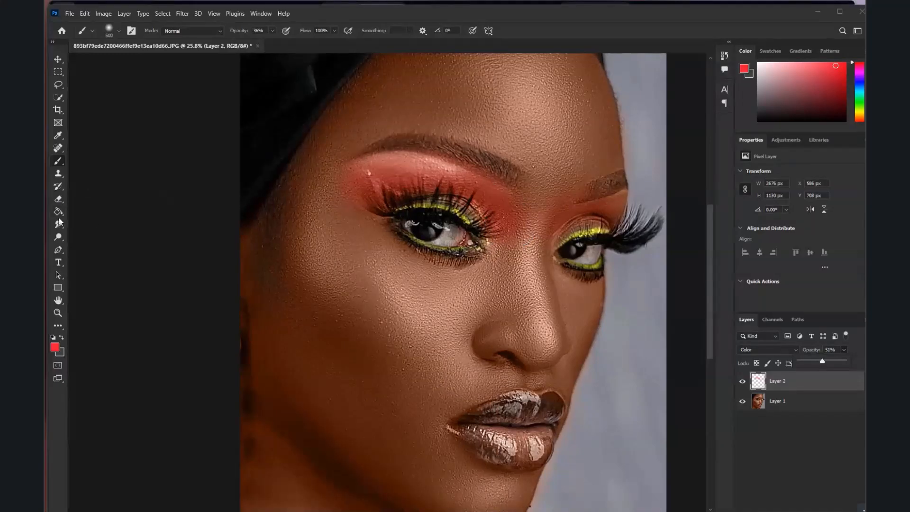
Erase the excess red around the eyebrows and upper lids on Layer 2 with a 900 px Eraser at 100% opacity
click(57, 201)
key(bracketright)
key(bracketright)
key(bracketright)
key(bracketright)
key(bracketright)
key(bracketright)
key(bracketright)
key(bracketright)
mouse_move(449, 118)
mouse_down()
mouse_move(308, 180)
mouse_move(421, 130)
mouse_move(511, 158)
mouse_move(552, 193)
mouse_move(575, 152)
mouse_move(617, 143)
mouse_up()
click(232, 31)
mouse_move(369, 132)
mouse_down()
mouse_move(339, 150)
mouse_move(496, 128)
mouse_move(524, 179)
mouse_up()
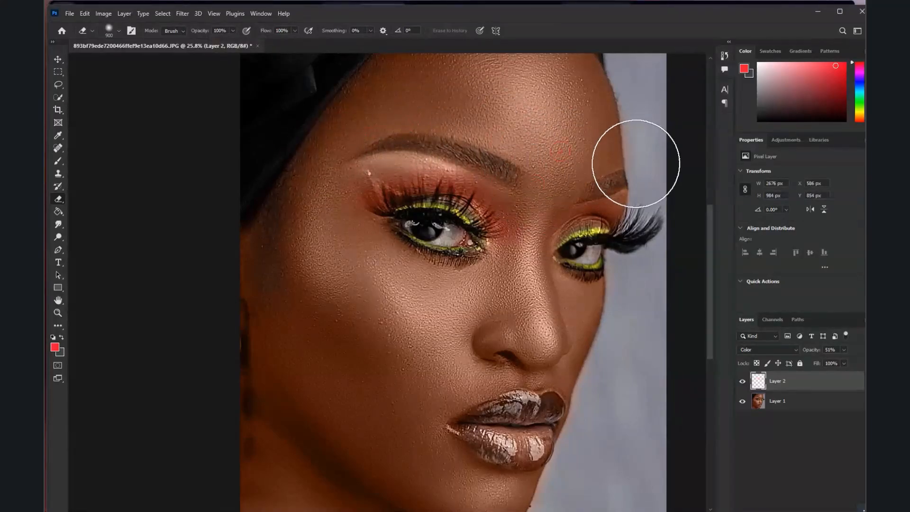
scroll(556, 155, down, 2)
scroll(556, 155, down, 2)
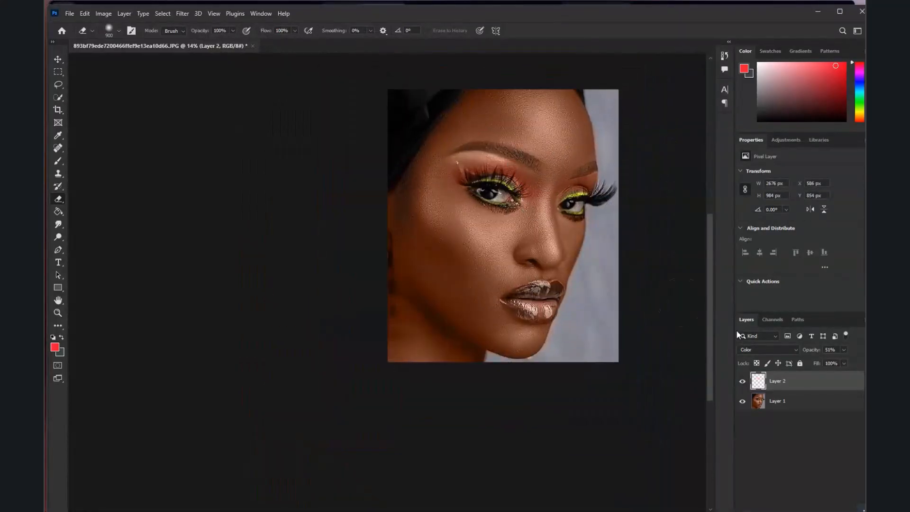
Paint the lips red on Layer 2 with a 200 px Brush at 36% opacity
scroll(575, 287, up, 2)
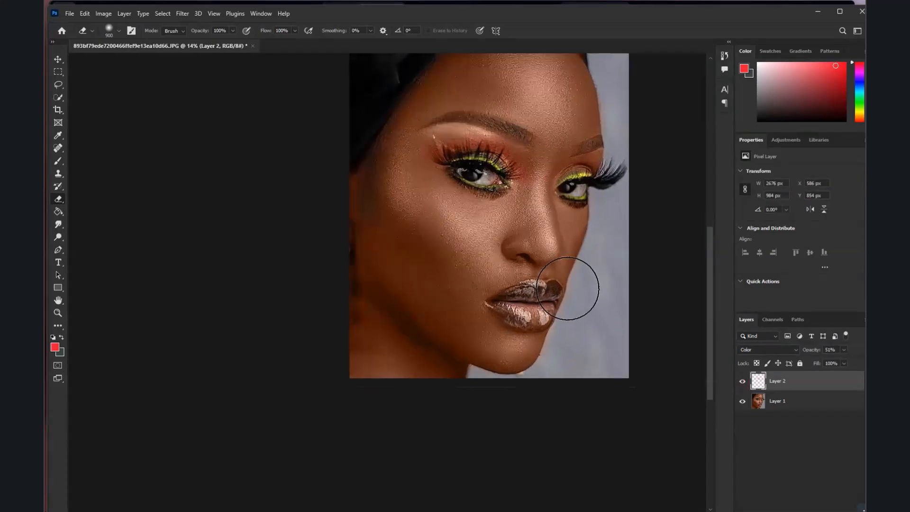
scroll(525, 294, up, 2)
click(57, 162)
scroll(523, 296, up, 2)
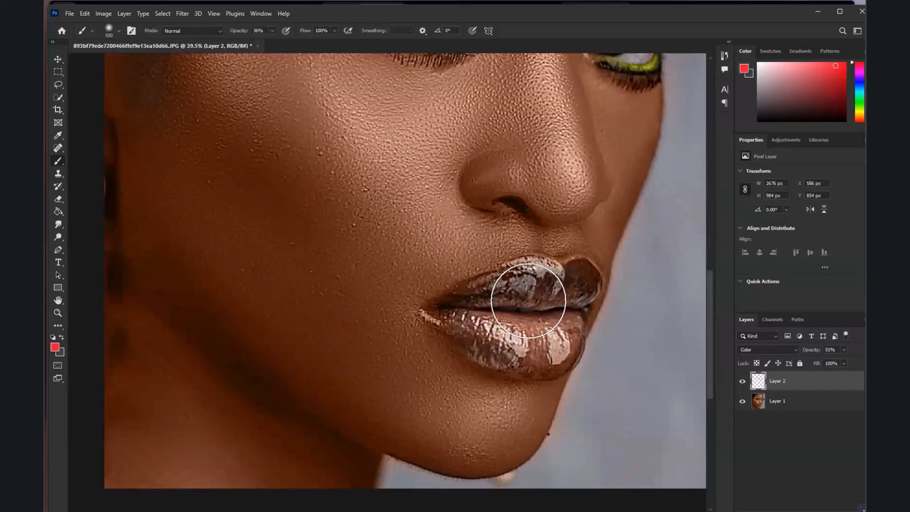
key(bracketleft)
key(bracketleft)
key(bracketleft)
key(bracketleft)
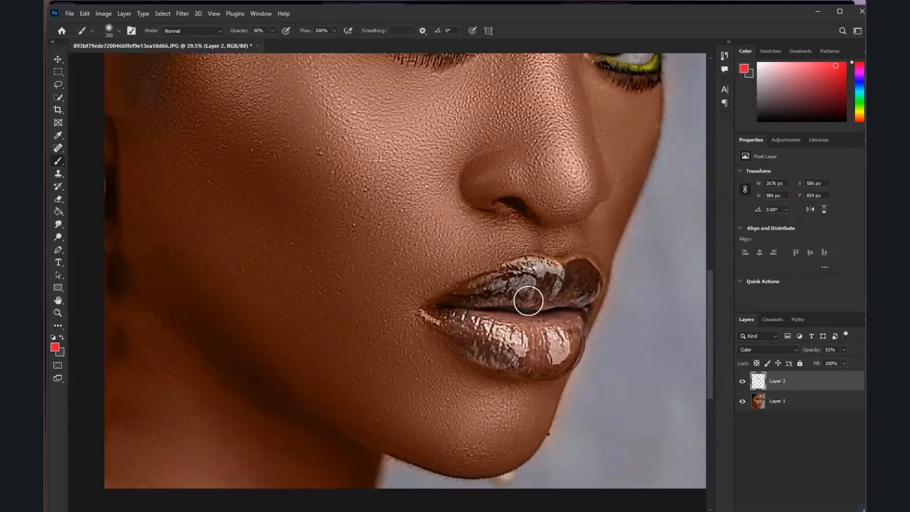
scroll(682, 367, down, 5)
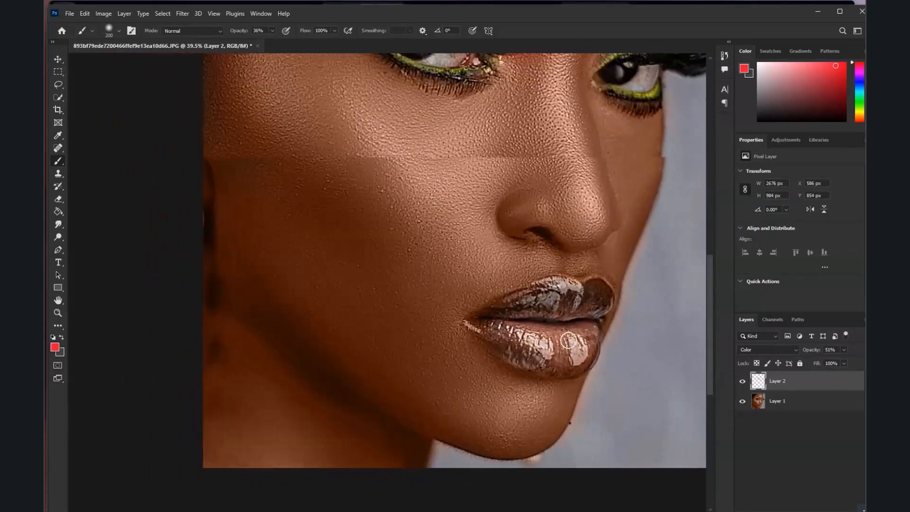
scroll(522, 153, up, 3)
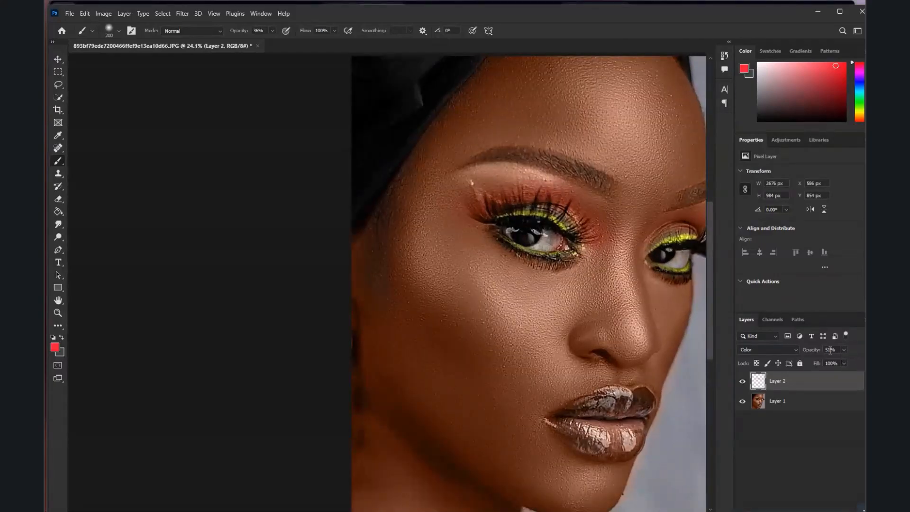
scroll(653, 419, up, 4)
mouse_move(643, 402)
mouse_down()
mouse_move(595, 393)
mouse_move(530, 402)
mouse_move(513, 422)
mouse_move(565, 443)
mouse_move(602, 429)
mouse_move(616, 435)
mouse_move(576, 454)
mouse_move(524, 434)
mouse_move(558, 456)
mouse_move(595, 458)
mouse_move(630, 434)
mouse_move(611, 466)
mouse_move(563, 467)
mouse_move(513, 438)
mouse_move(596, 435)
mouse_move(512, 423)
mouse_move(599, 384)
mouse_move(633, 392)
mouse_move(599, 410)
mouse_up()
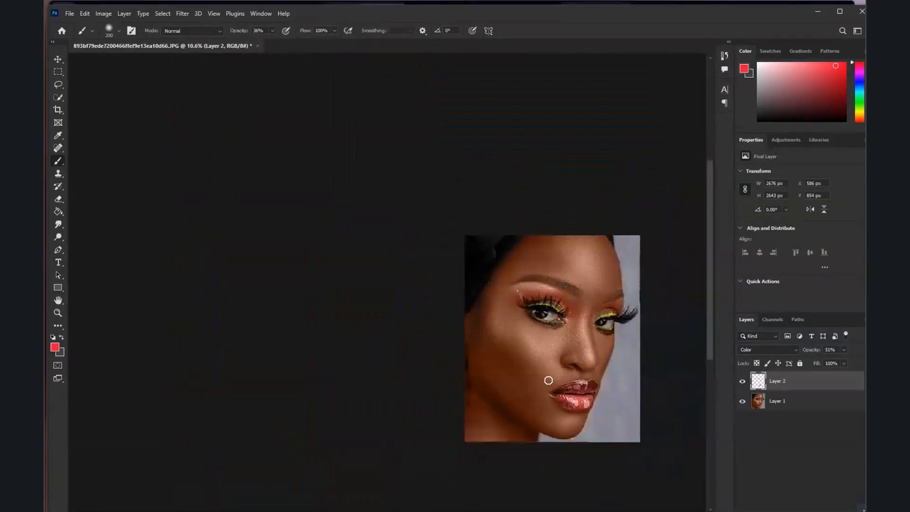
Toggle Layer 2's visibility off and on to compare the portrait with and without the red makeup
scroll(549, 380, up, 3)
click(743, 381)
click(743, 382)
click(743, 381)
click(743, 381)
Paint red blush over the nearer cheek and temple on Layer 2, enlarging the Brush to 1200 px and up to 1400 px
scroll(514, 323, up, 1)
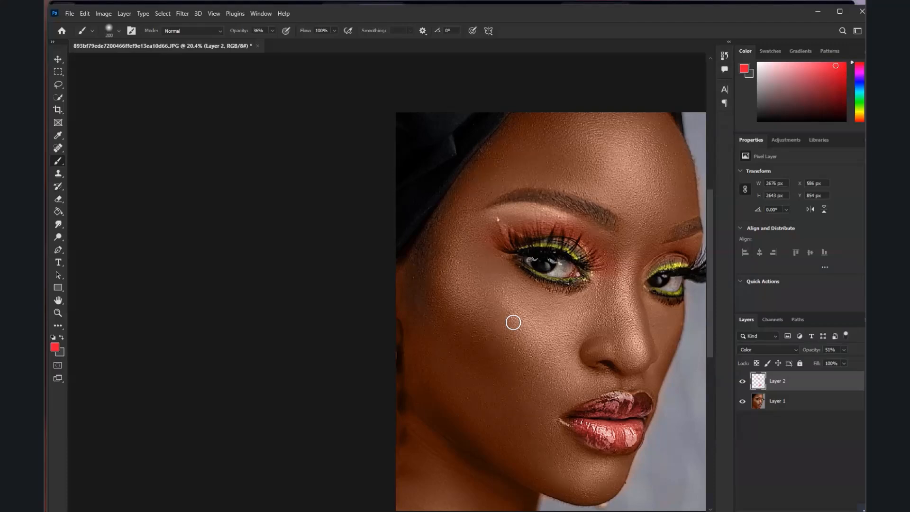
key(bracketright)
key(bracketright)
key(bracketright)
key(bracketright)
key(bracketright)
key(bracketright)
key(bracketright)
key(bracketright)
key(bracketright)
key(bracketright)
key(bracketright)
key(bracketright)
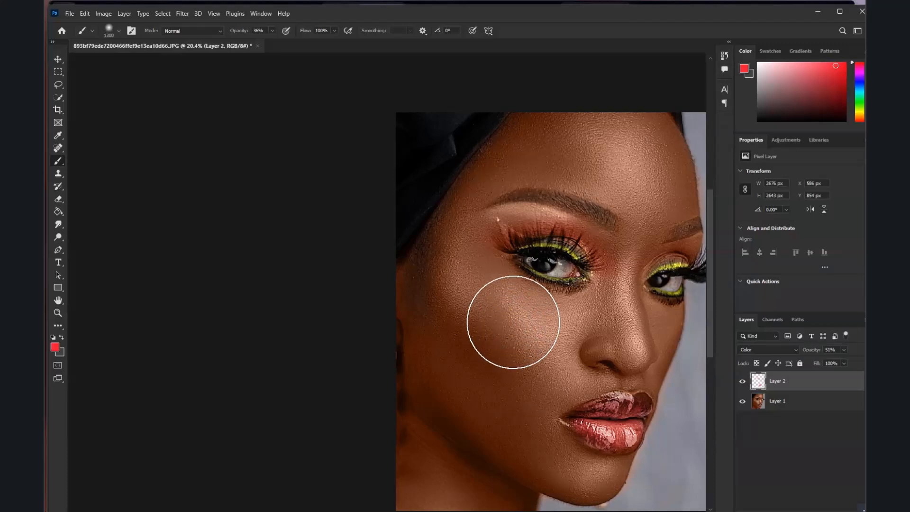
drag(513, 323, 541, 356)
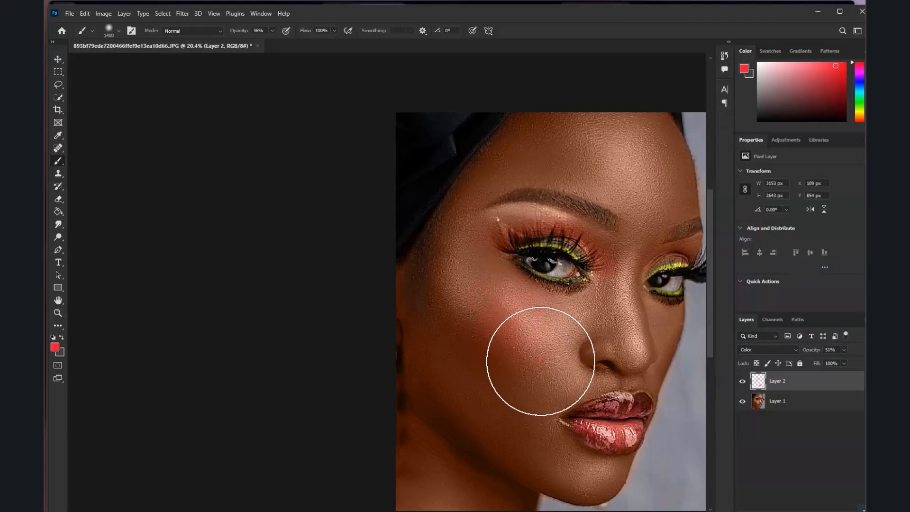
scroll(538, 274, down, 5)
scroll(514, 274, up, 3)
drag(515, 277, 551, 296)
scroll(476, 308, down, 3)
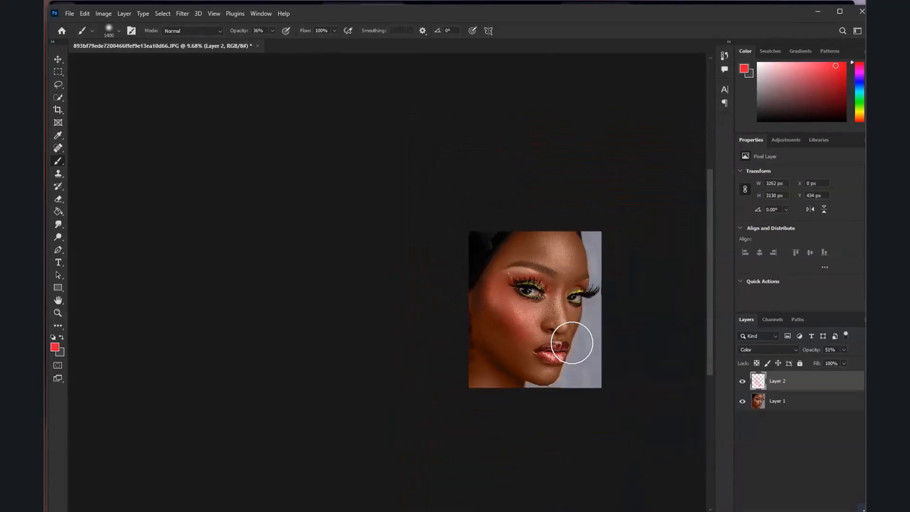
scroll(540, 319, up, 6)
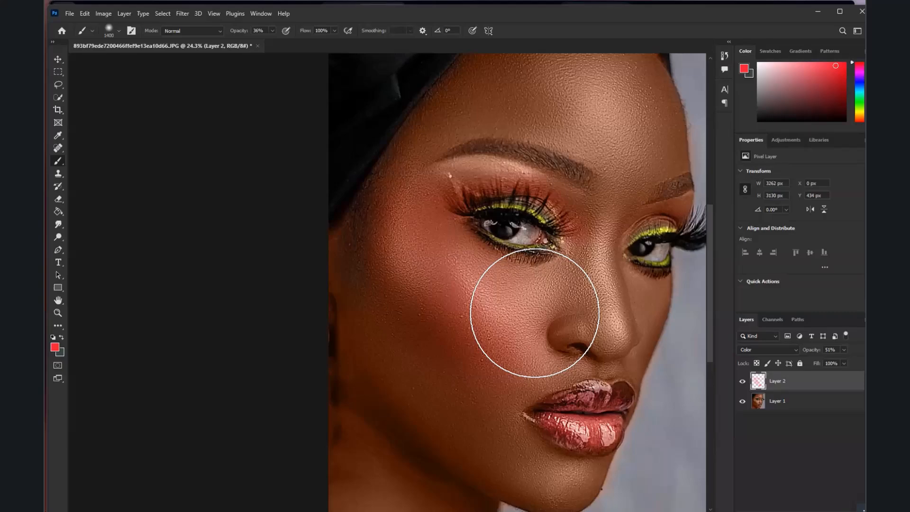
scroll(535, 313, down, 4)
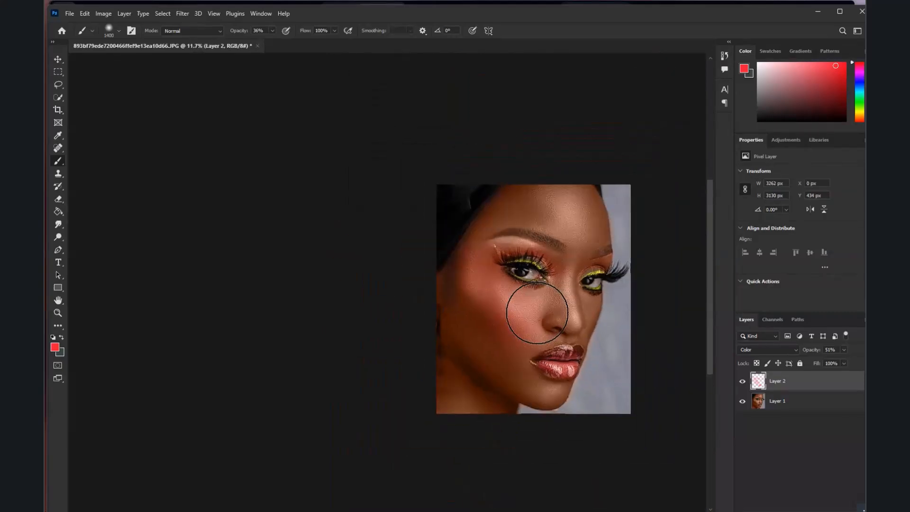
scroll(537, 313, up, 2)
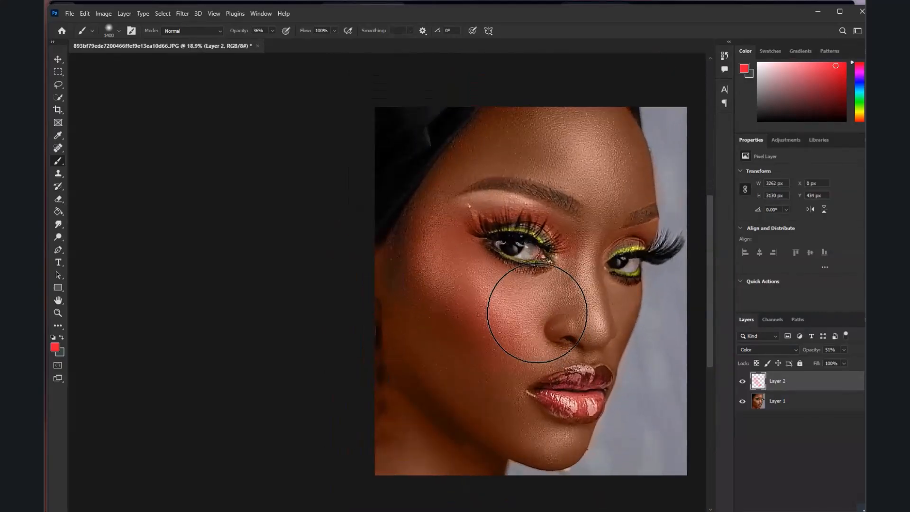
scroll(537, 313, down, 1)
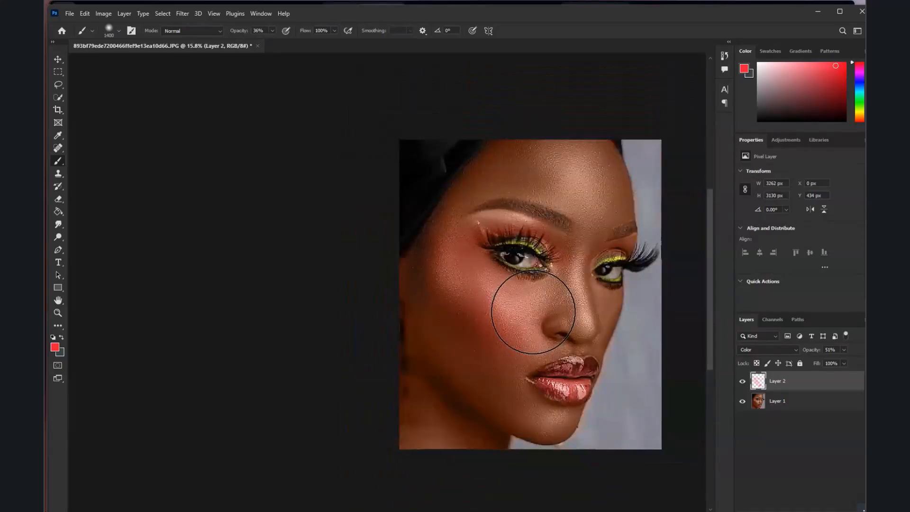
scroll(532, 309, up, 2)
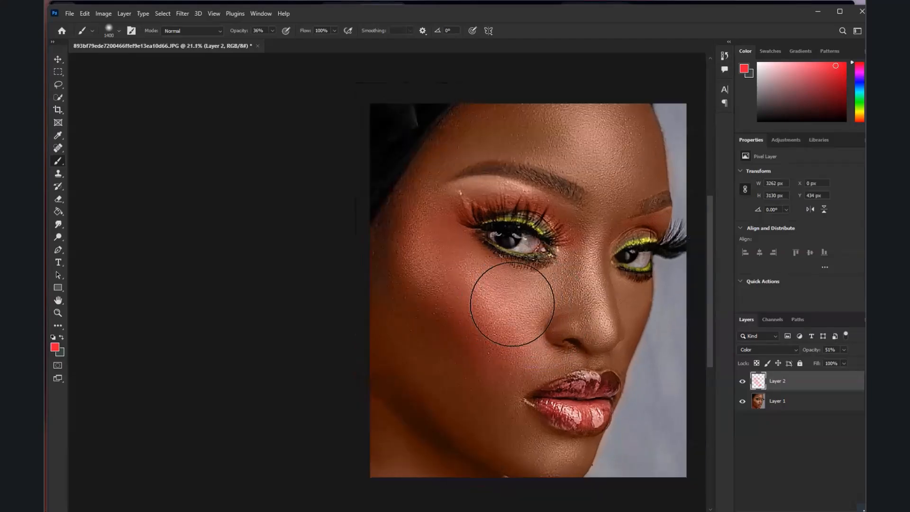
scroll(512, 294, down, 3)
scroll(512, 304, up, 2)
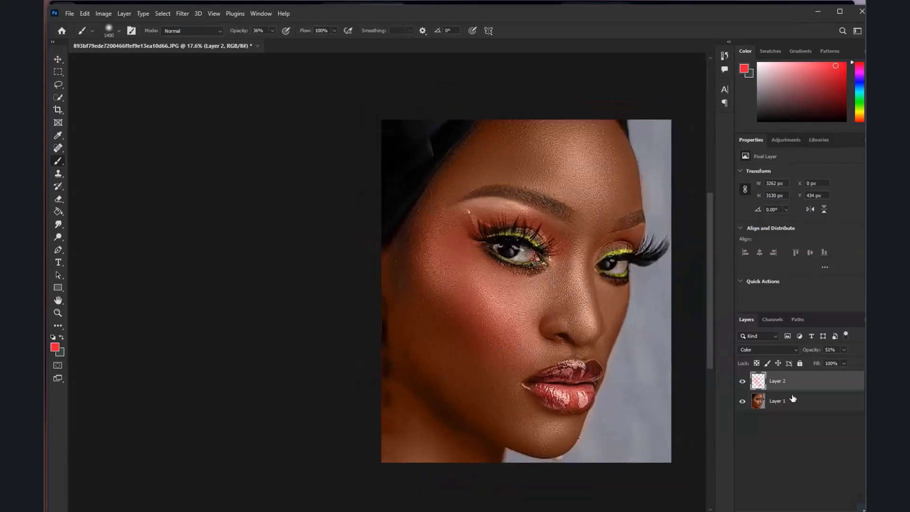
Merge the makeup layer with the portrait layer and duplicate the merged Layer 1 copy under the default name
key(ctrl+e)
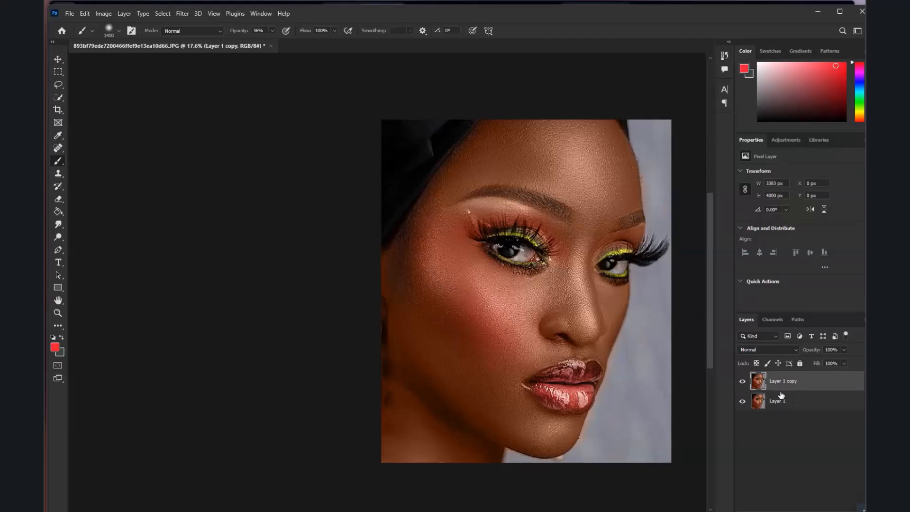
right_click(794, 393)
click(687, 138)
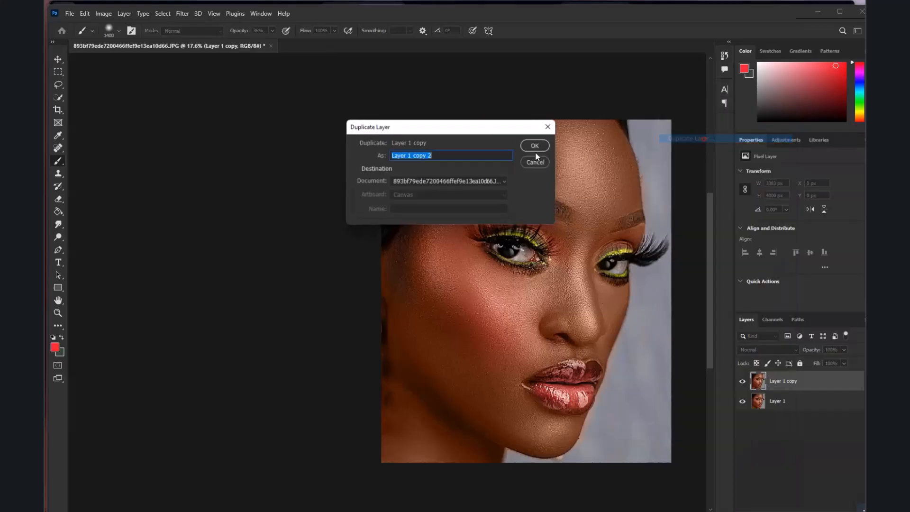
click(534, 146)
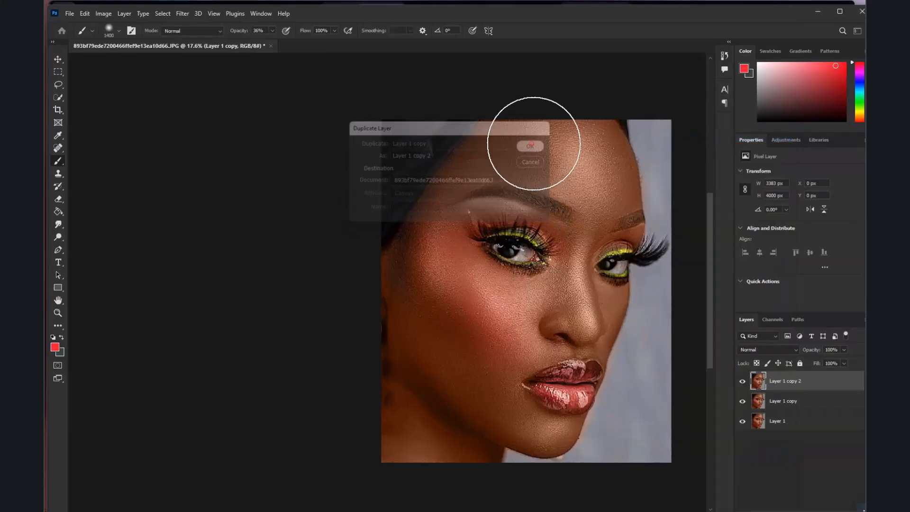
Apply Levels to Layer 1 copy 2 with RGB input levels of 3, 0.86 and 229
click(104, 14)
mouse_move(114, 41)
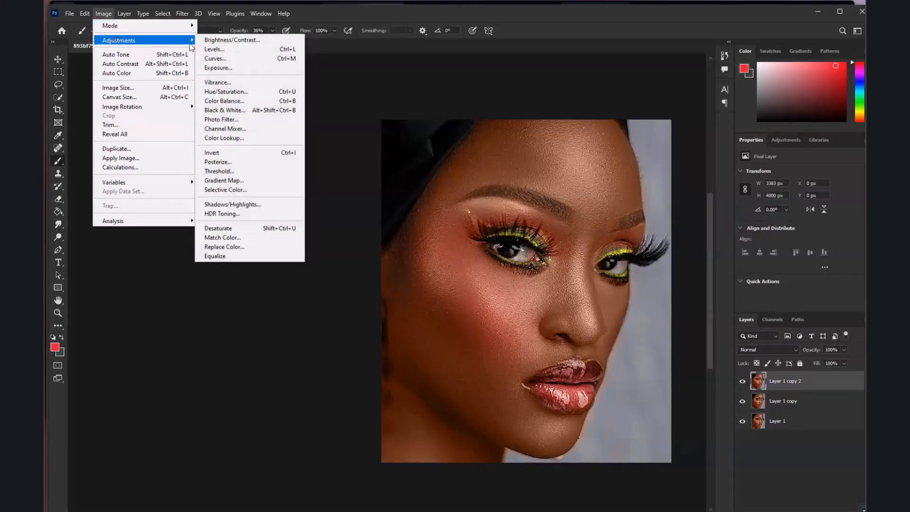
click(229, 51)
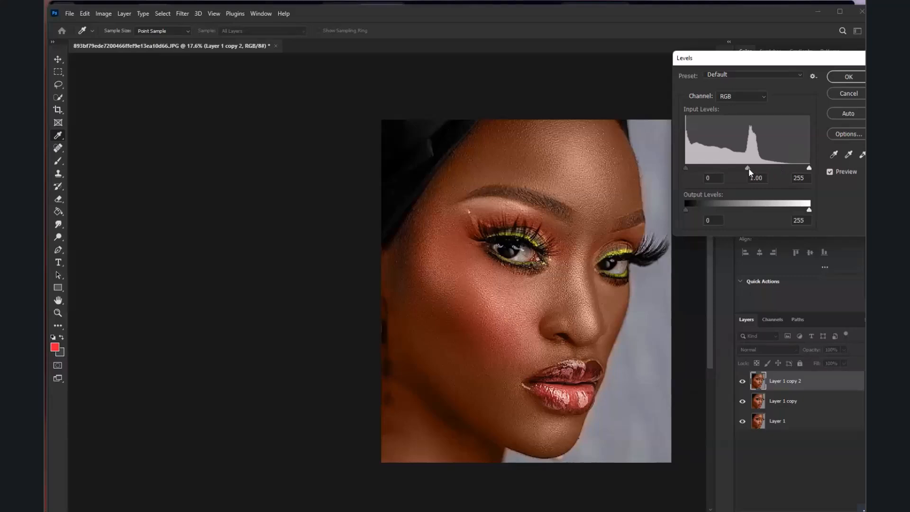
drag(748, 168, 754, 169)
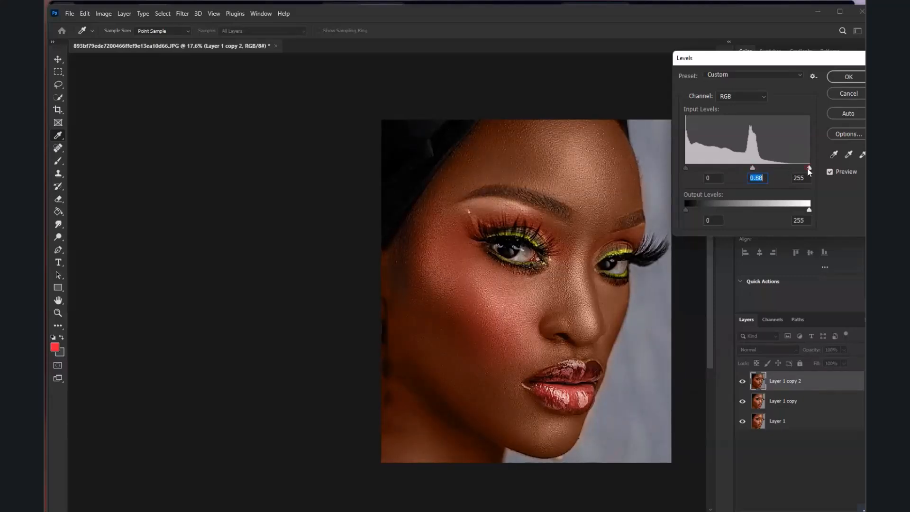
drag(809, 168, 796, 169)
drag(688, 170, 687, 167)
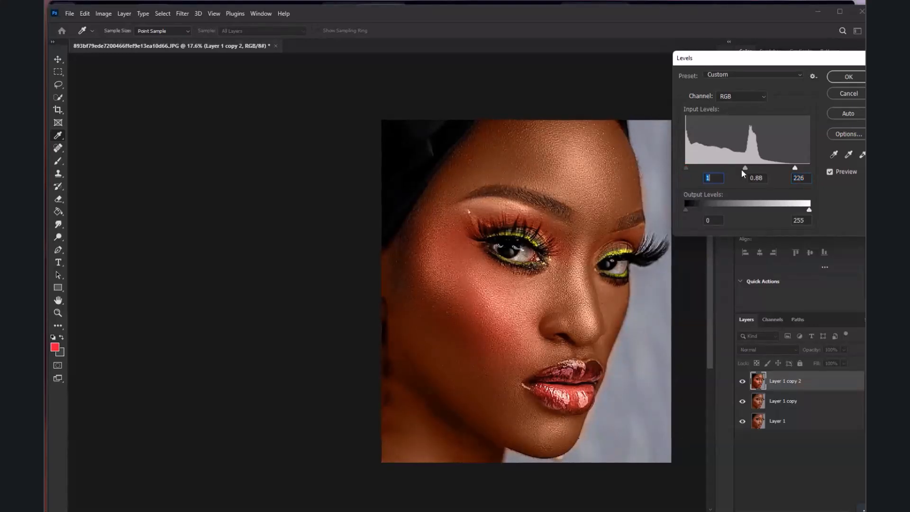
drag(746, 170, 744, 169)
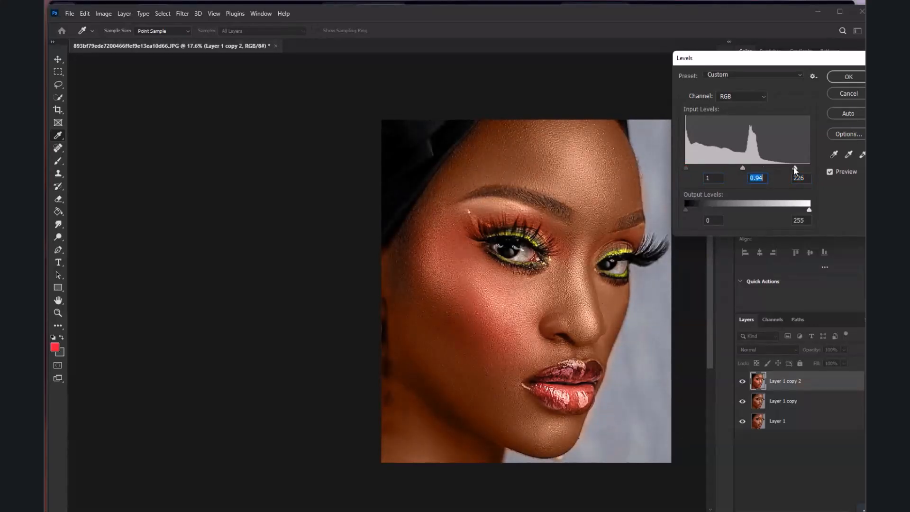
drag(794, 165, 748, 166)
drag(687, 167, 688, 167)
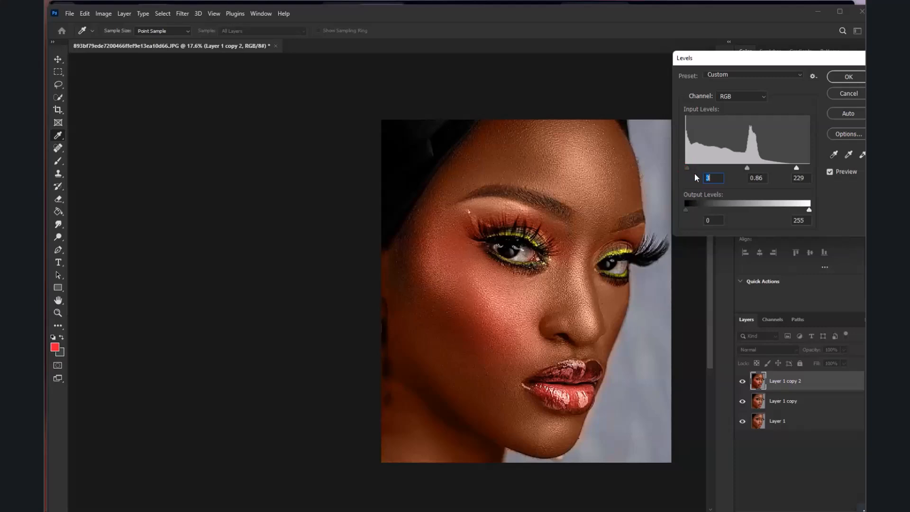
click(848, 76)
key(b)
Toggle Layer 1 copy 2's visibility off and on to compare the portrait before and after the Levels adjustment
click(743, 384)
click(743, 387)
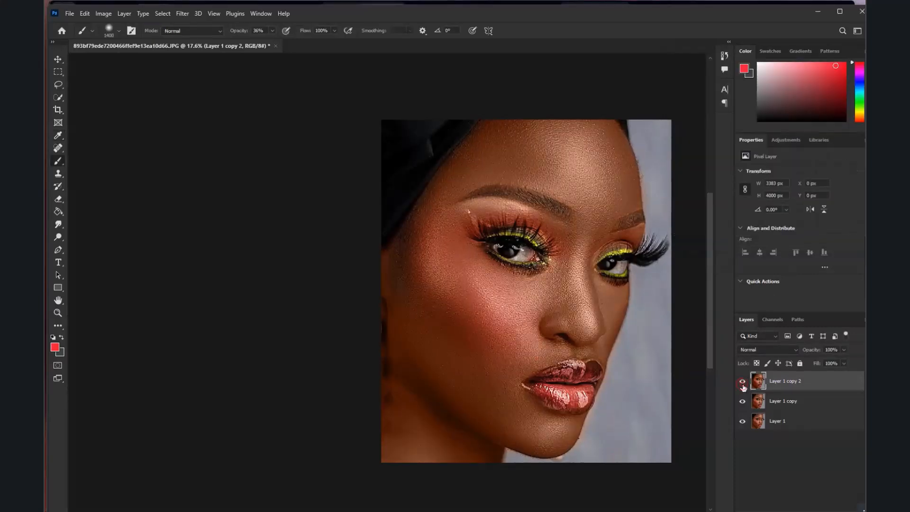
scroll(485, 296, down, 3)
scroll(487, 294, up, 3)
Set the foreground colour to black (000000) and maximize the program window
click(56, 347)
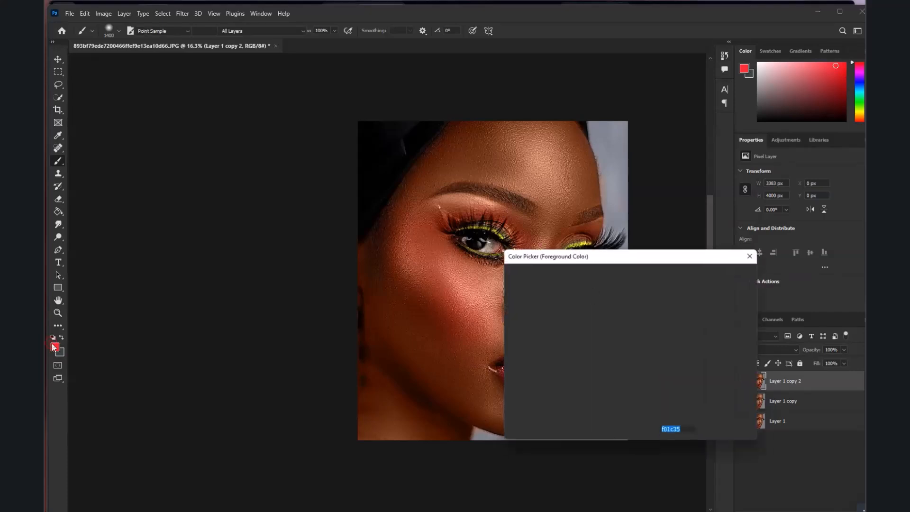
text(000000)
click(704, 275)
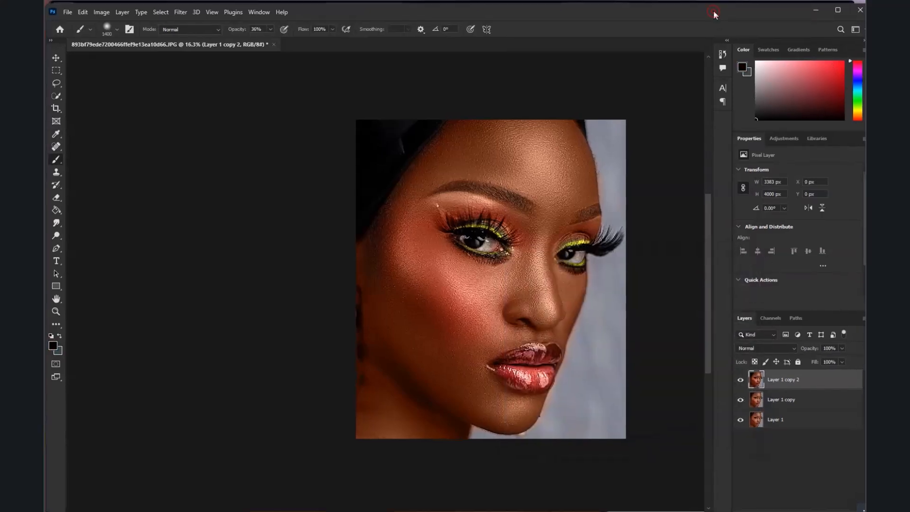
click(838, 10)
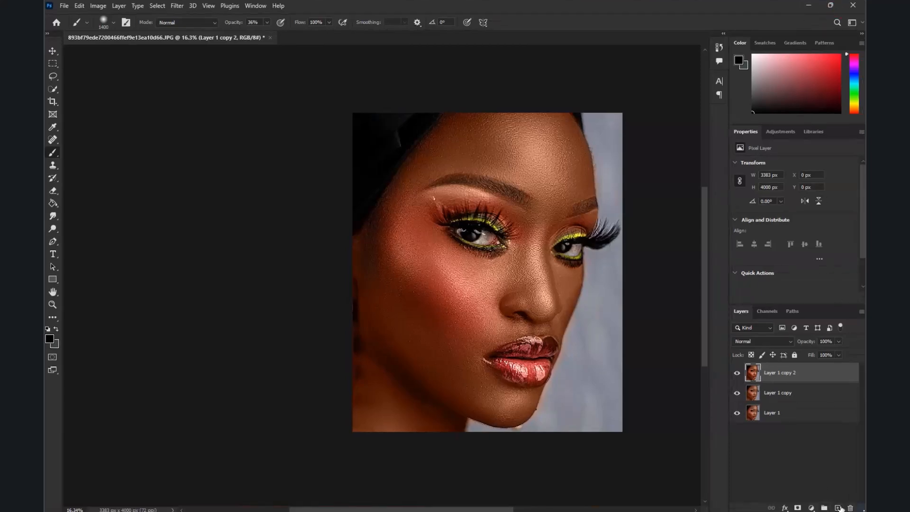
Add a black-to-transparent Gradient Fill layer as a vignette, with Radial style, Reverse enabled and the scale at 255%
click(811, 508)
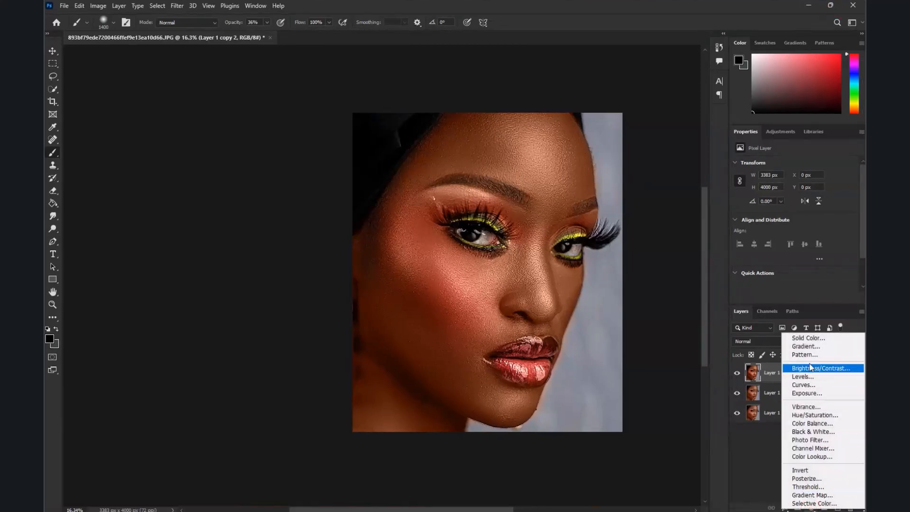
click(823, 347)
drag(467, 300, 457, 325)
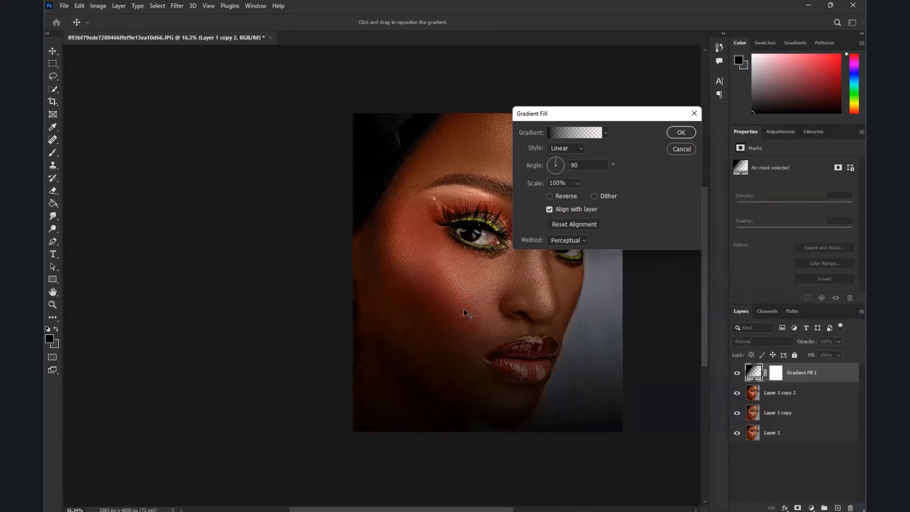
click(558, 152)
click(559, 159)
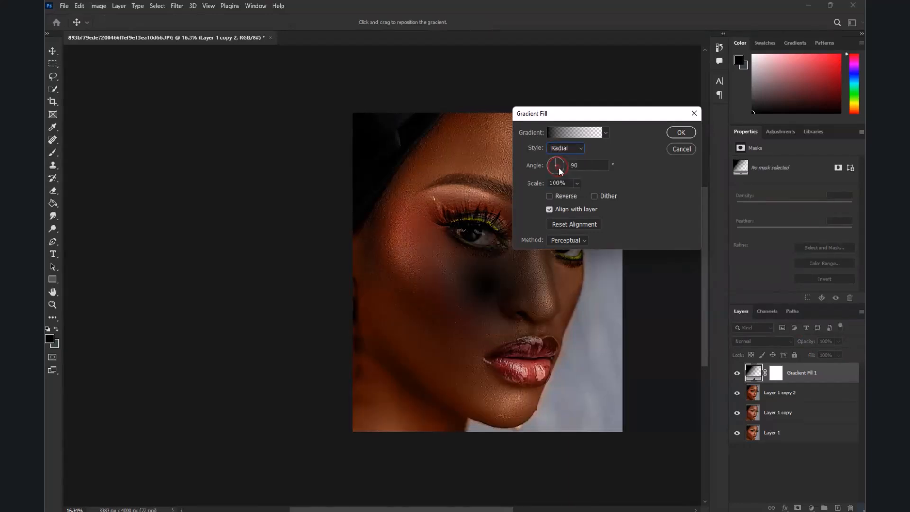
click(550, 195)
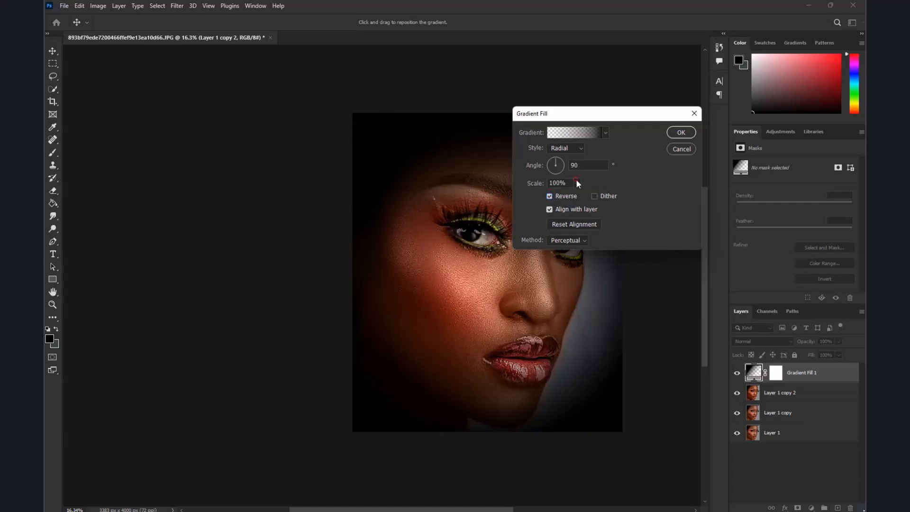
drag(579, 194, 588, 195)
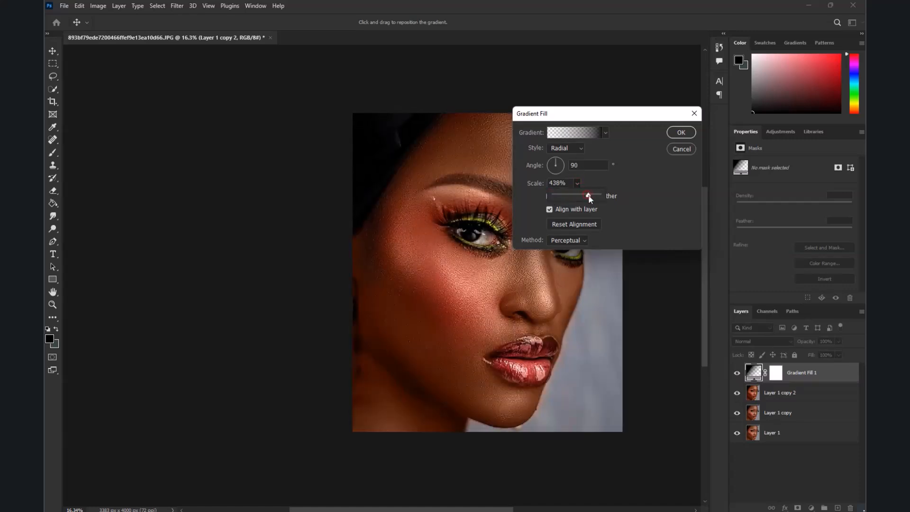
click(494, 292)
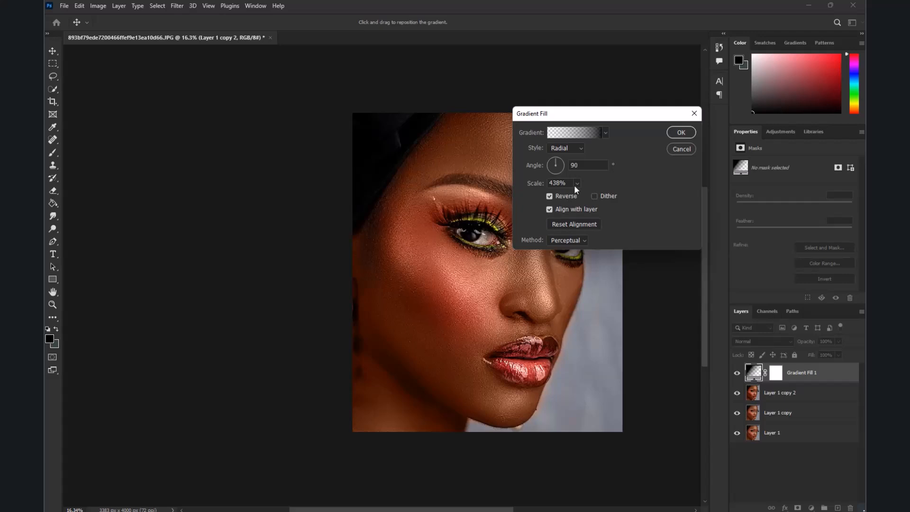
drag(575, 194, 573, 195)
click(515, 280)
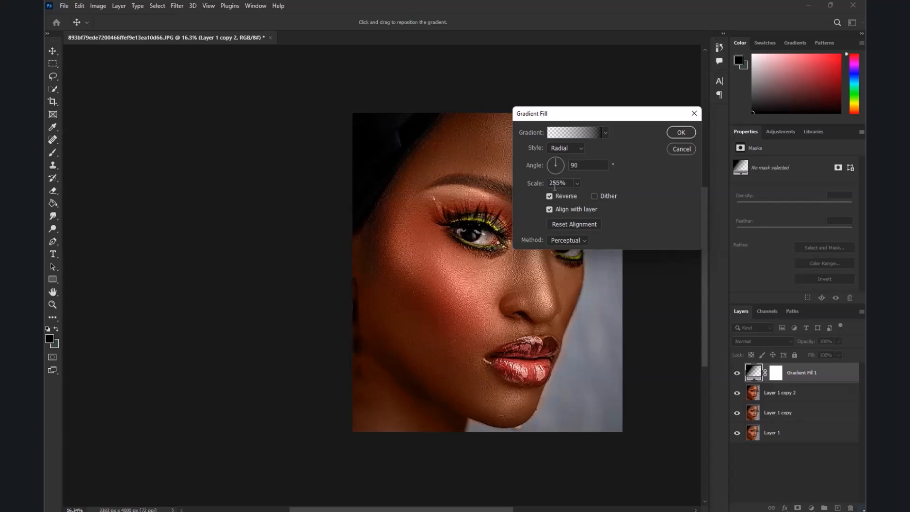
click(681, 132)
key(b)
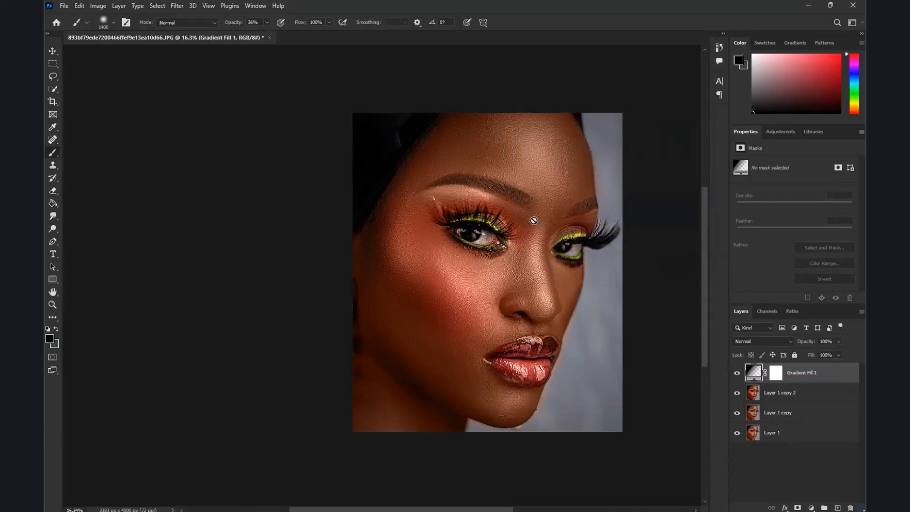
Compare the portrait with the vignette hidden and shown, and merge the gradient fill layer down into Layer 1 copy 2
key(ctrl+minus)
click(737, 374)
click(737, 373)
click(737, 373)
click(738, 373)
scroll(463, 288, up, 2)
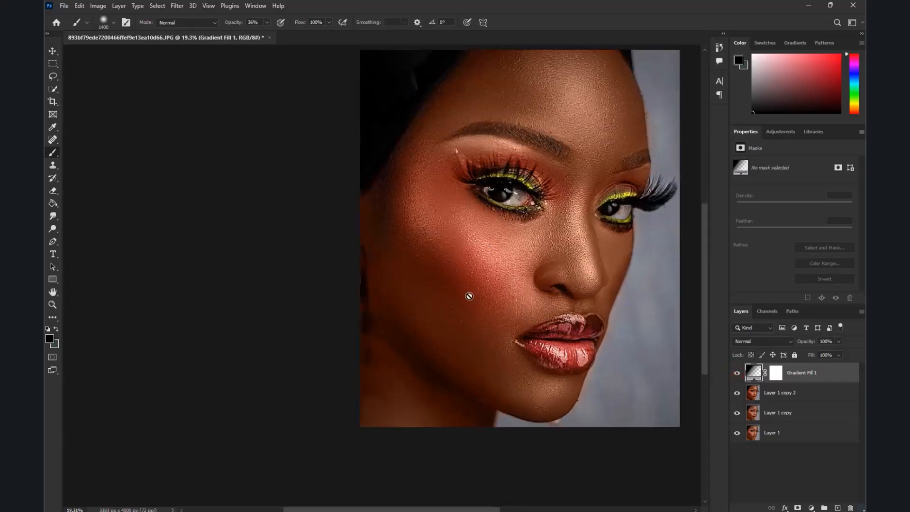
key(Delete)
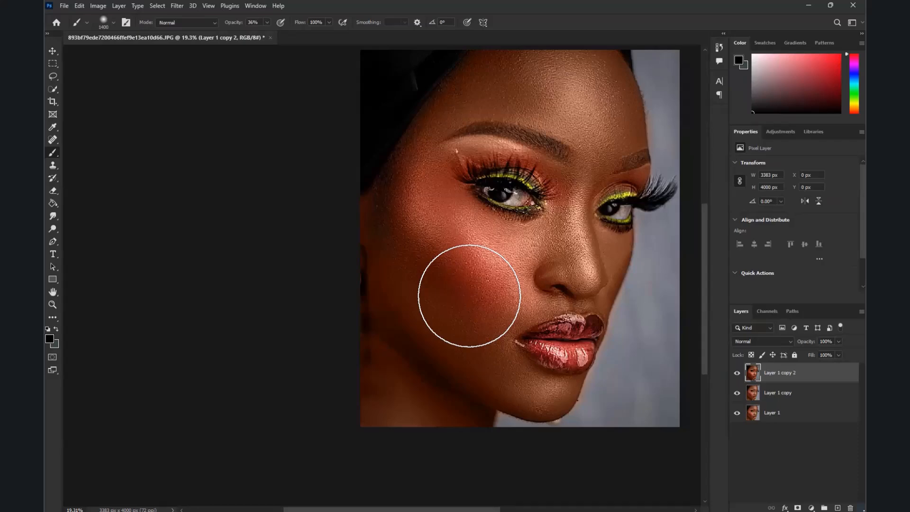
scroll(469, 297, down, 3)
scroll(533, 286, up, 5)
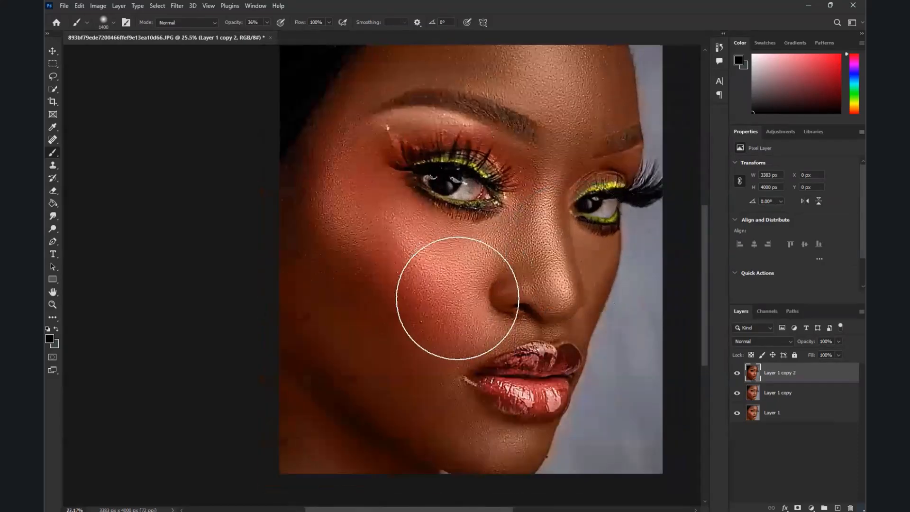
scroll(458, 299, down, 3)
scroll(506, 268, up, 1)
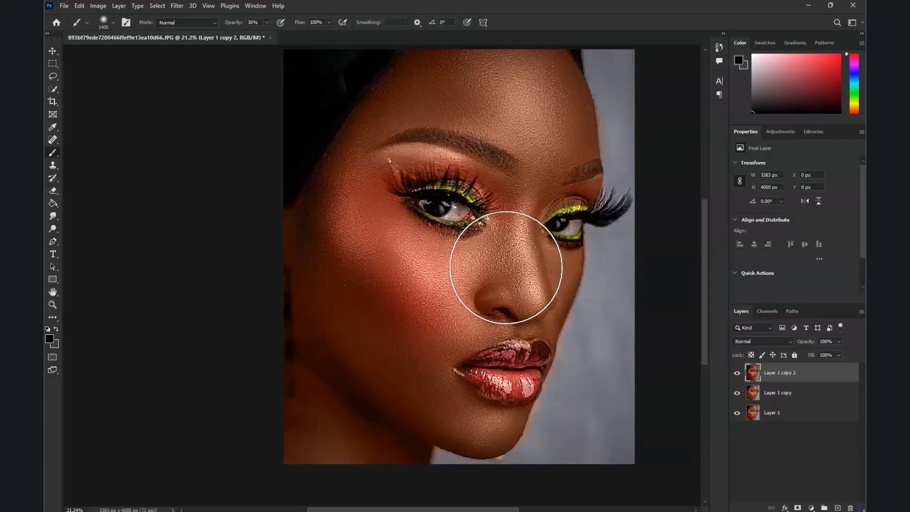
scroll(506, 268, down, 1)
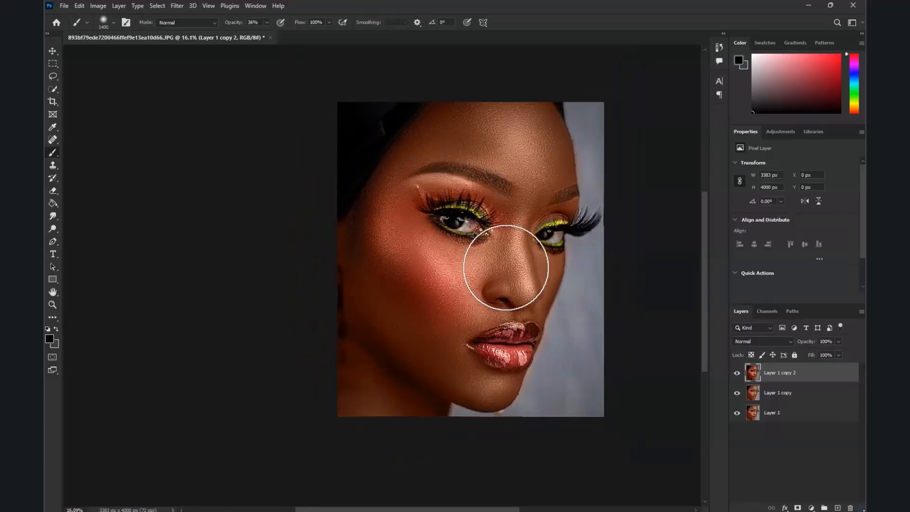